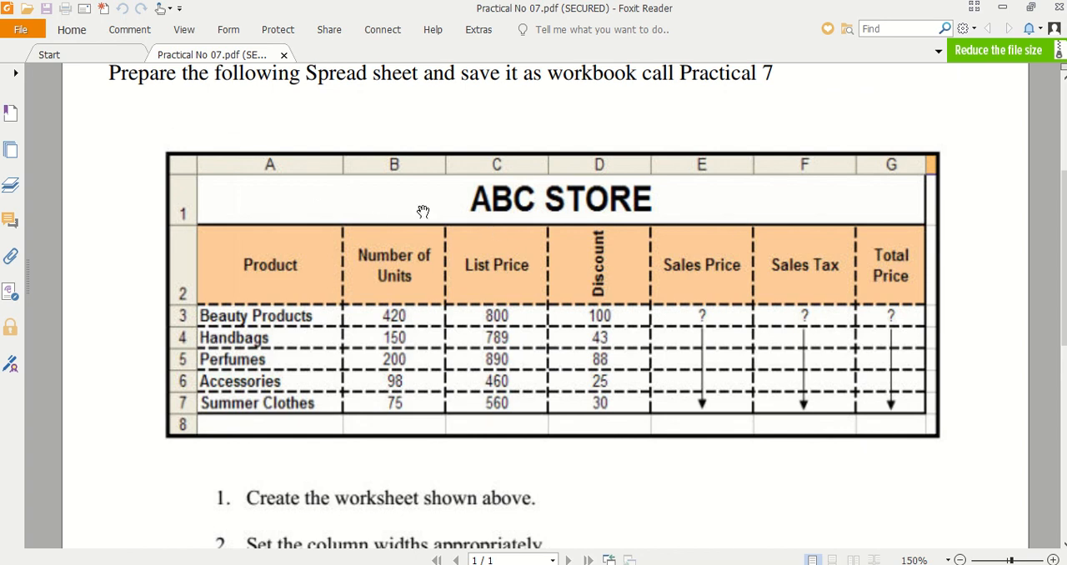
- Read the ABC STORE table layout and the numbered formula instructions in the Practical No 07 PDF
scroll(325, 329, "down", 1)
scroll(329, 329, "up", 1)
scroll(434, 381, "down", 2)
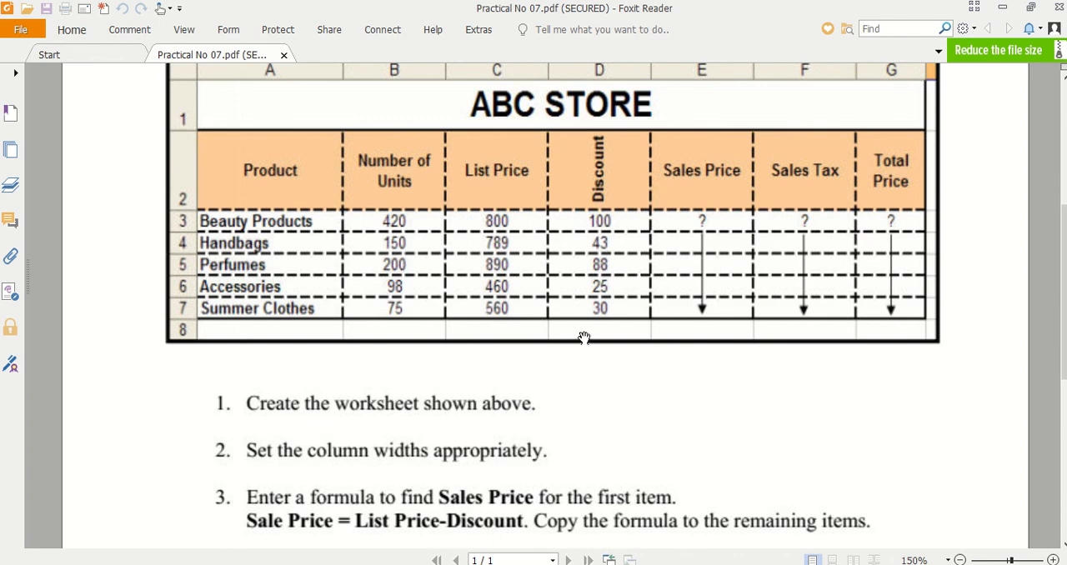
scroll(591, 334, "down", 1)
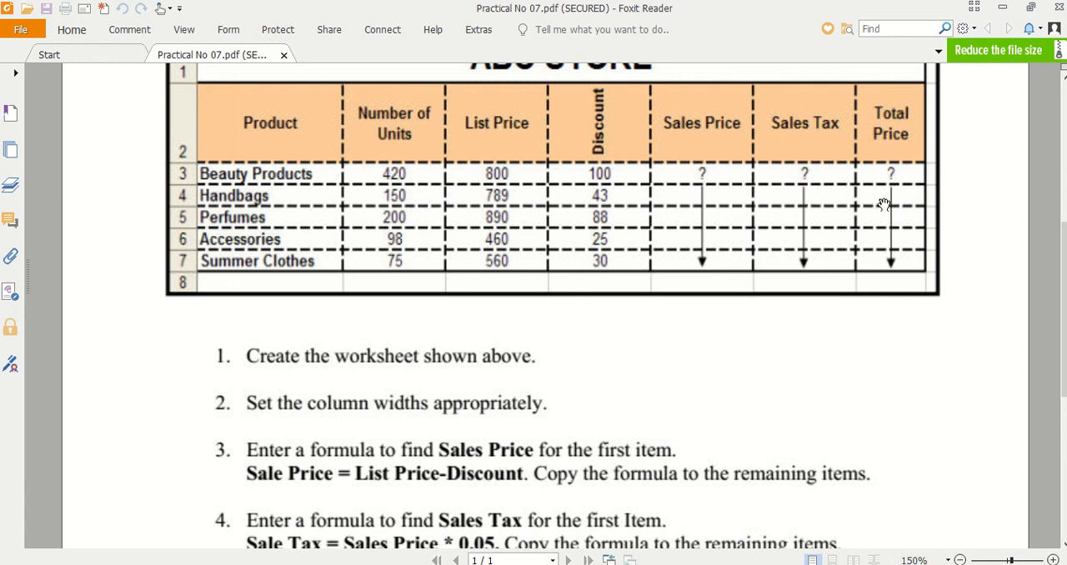
scroll(863, 219, "down", 1)
scroll(857, 234, "down", 2)
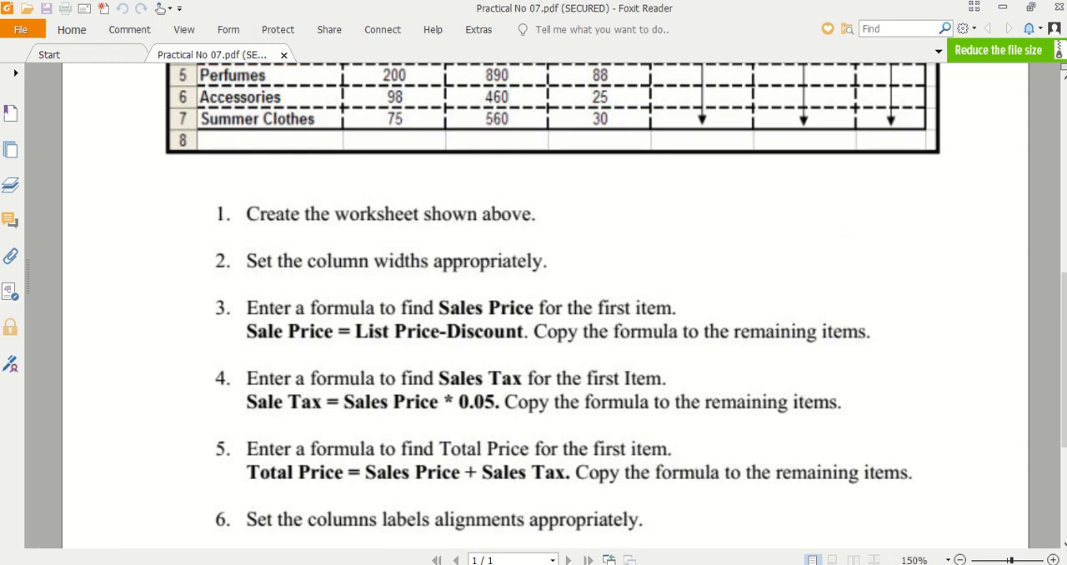
- Switch to the Excel workbook, restore its window to a smaller size and place it over the PDF
left_click(311, 564)
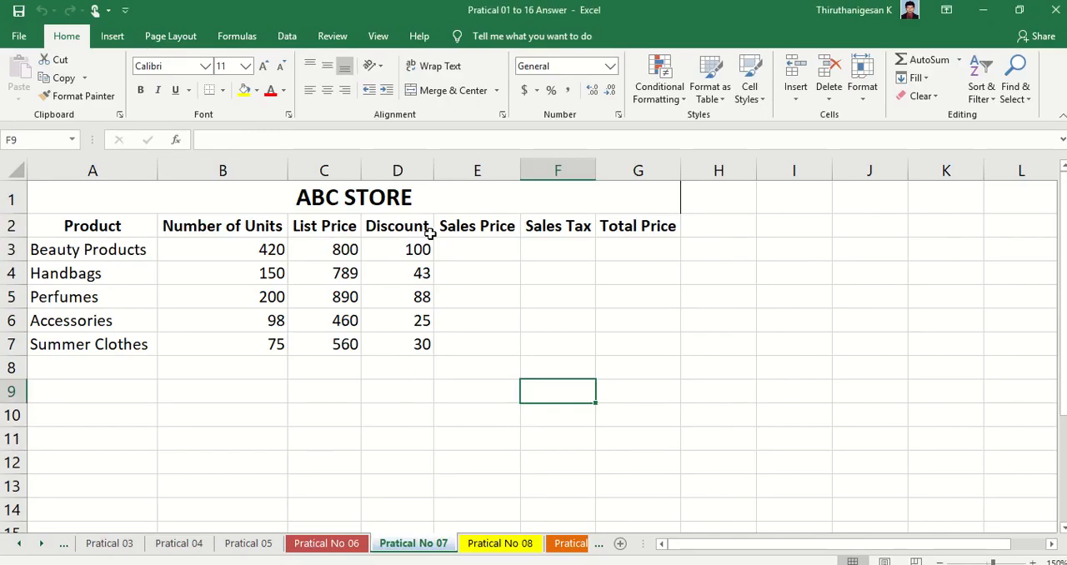
double_click(378, 10)
left_click_drag(377, 10, 602, 425)
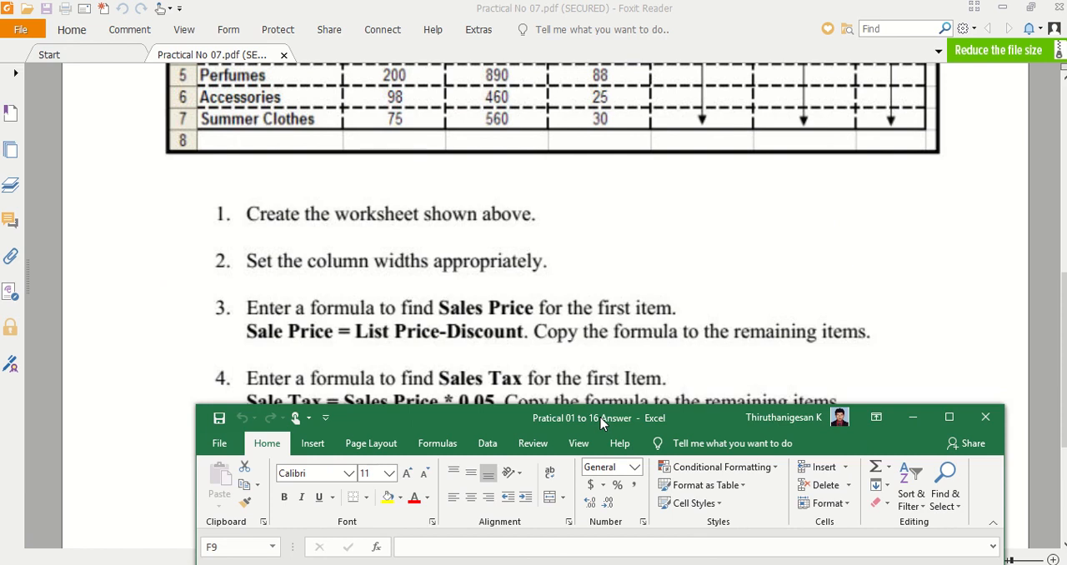
left_click_drag(600, 419, 532, 104)
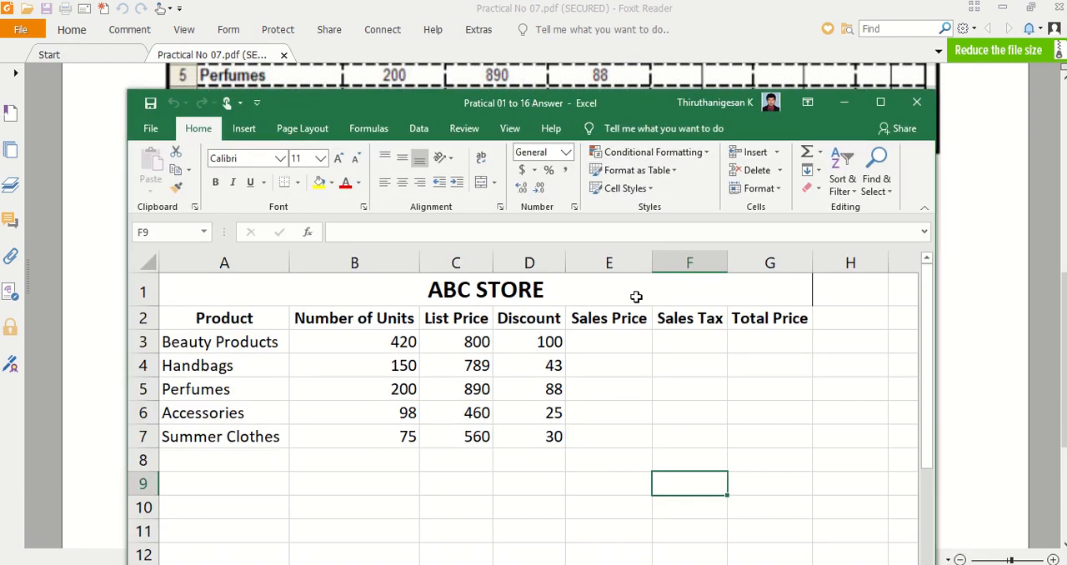
- Enter the Sales Price formula =C3-D3 in cell E3 and fill it down to E7
left_click(613, 341)
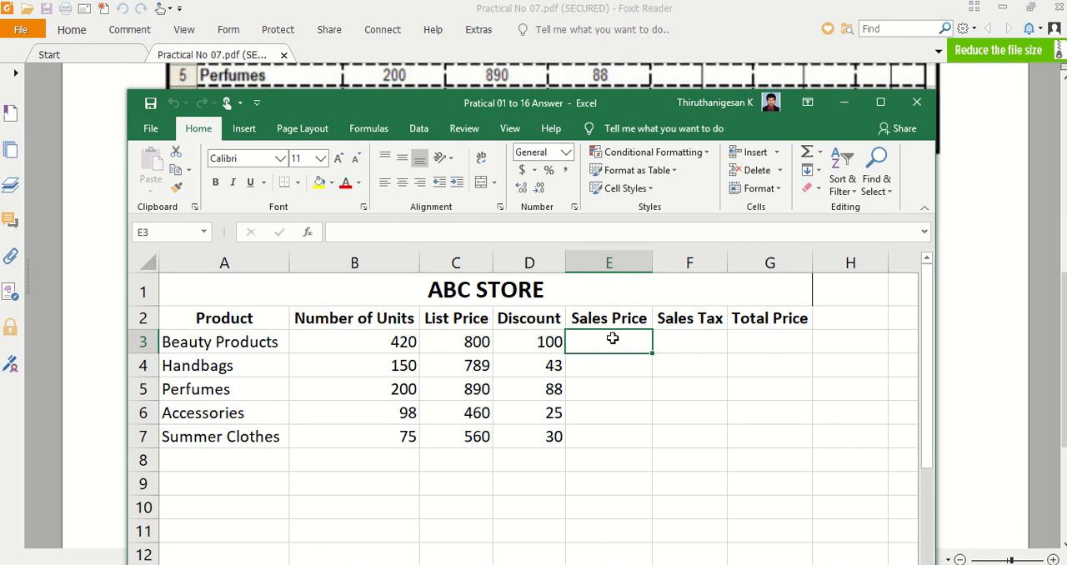
type("=")
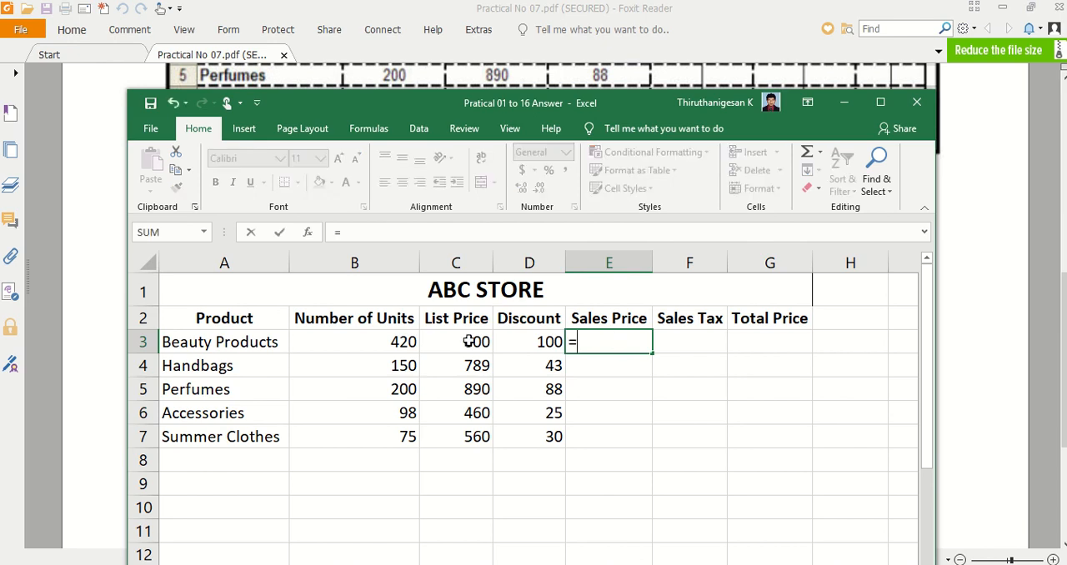
left_click(469, 342)
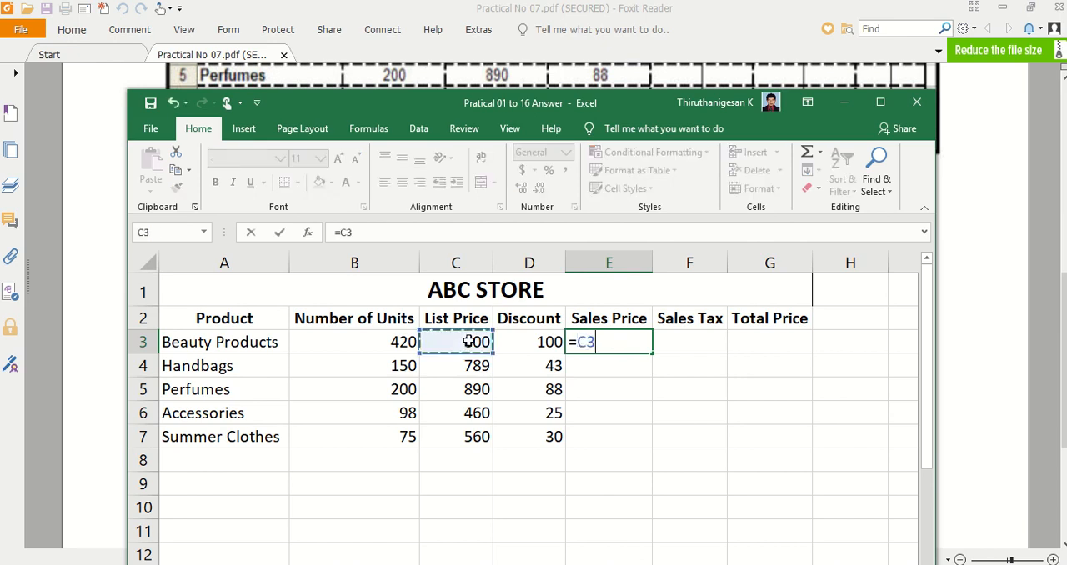
type("-")
left_click(538, 342)
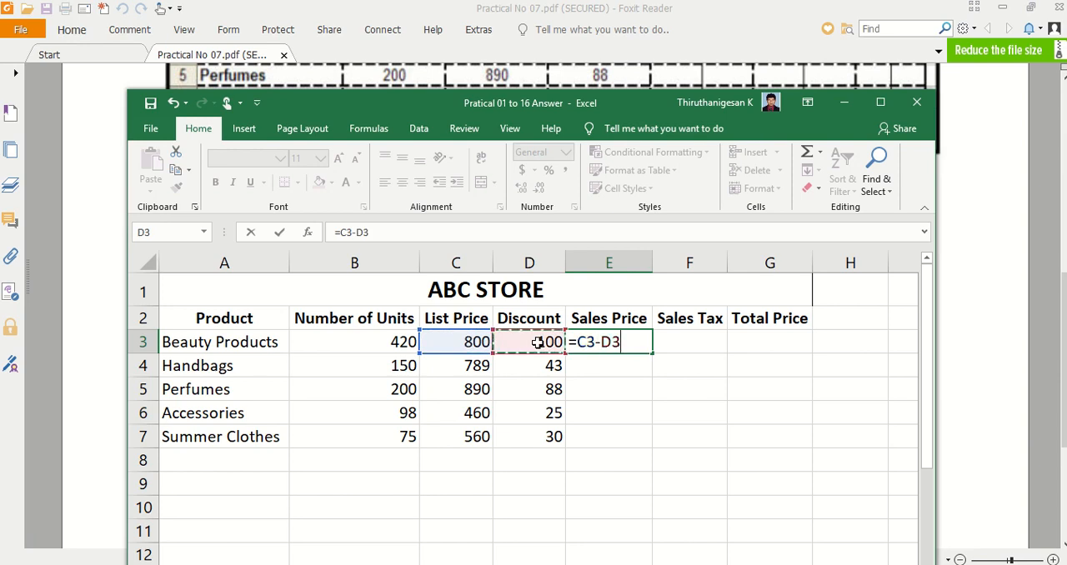
key("Return")
left_click(617, 340)
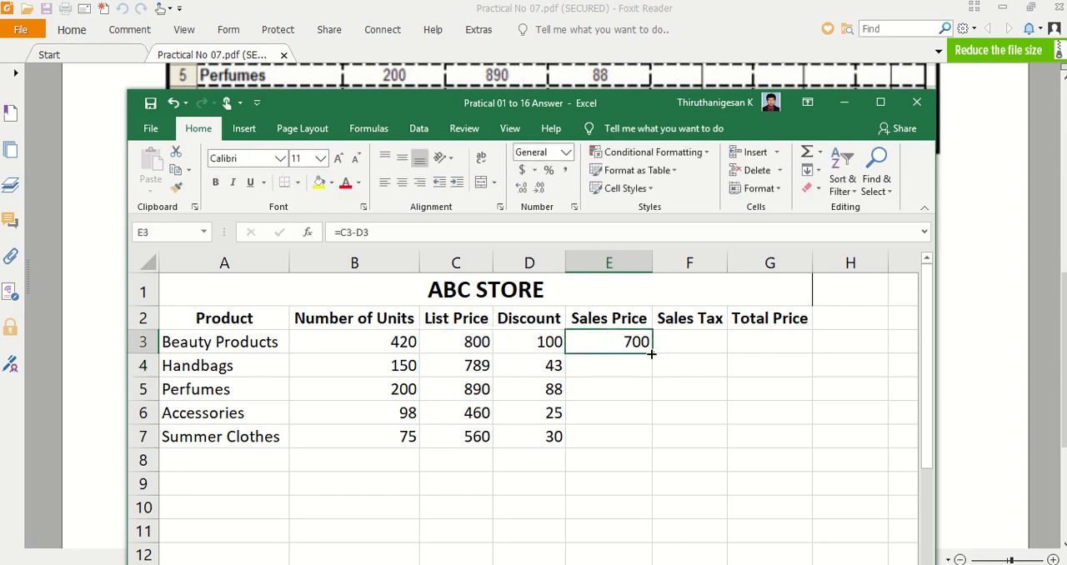
left_click_drag(651, 354, 635, 438)
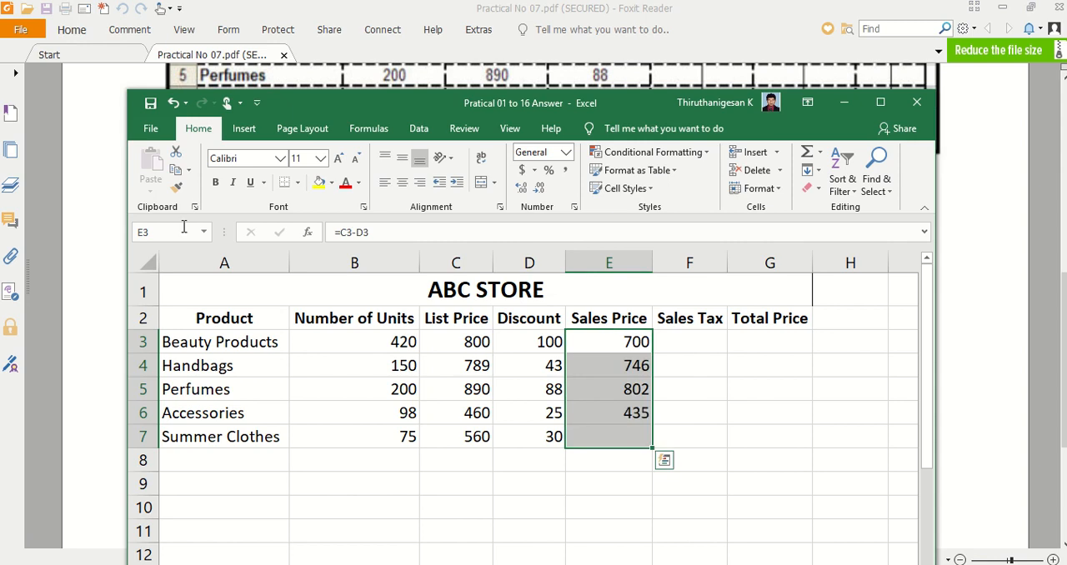
- Check the Sales Tax instruction in the Foxit Reader PDF and return to a maximized Excel window
left_click(104, 194)
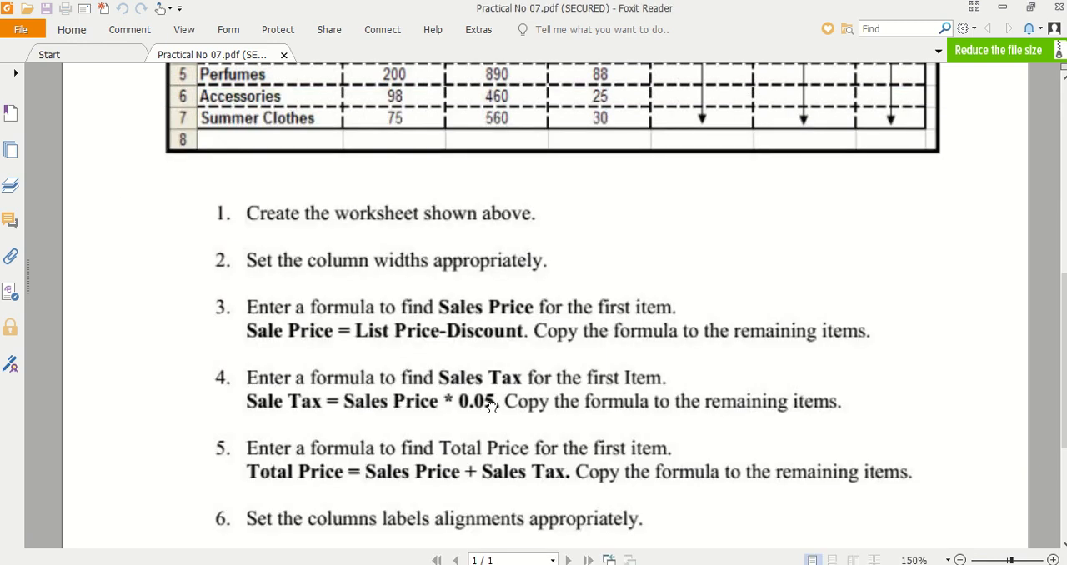
scroll(492, 405, "down", 1)
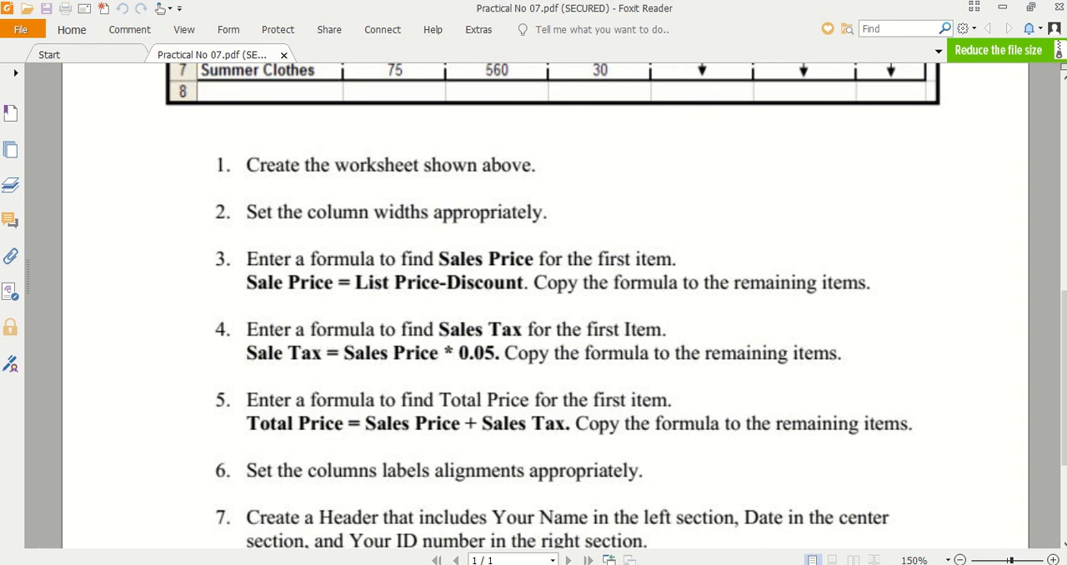
left_click_drag(558, 7, 723, 51)
double_click(309, 115)
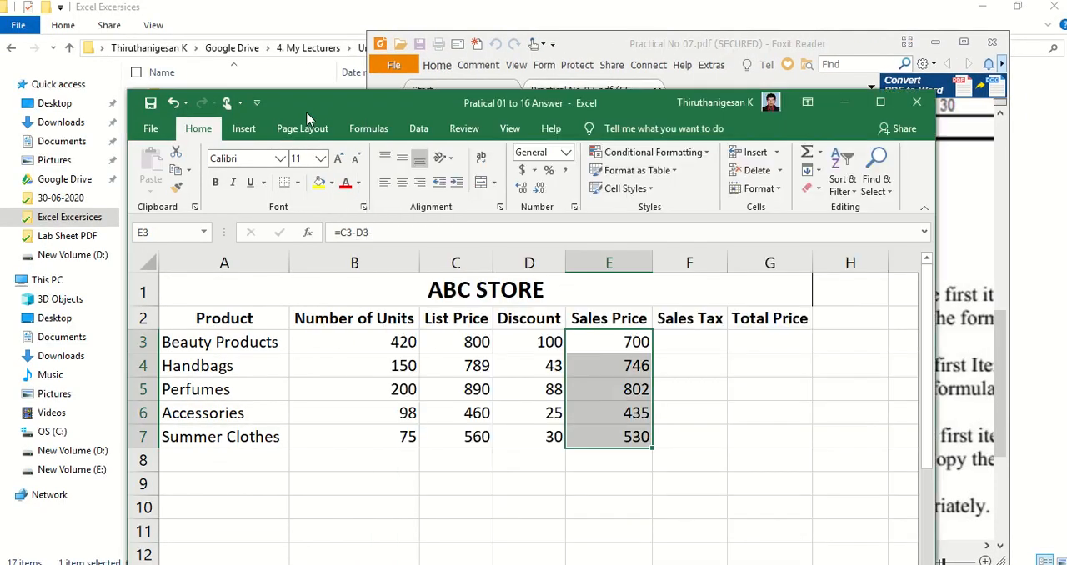
- Enter the Sales Tax formula =E3*0.05% in cell F3 and fill it down to F7
left_click(556, 248)
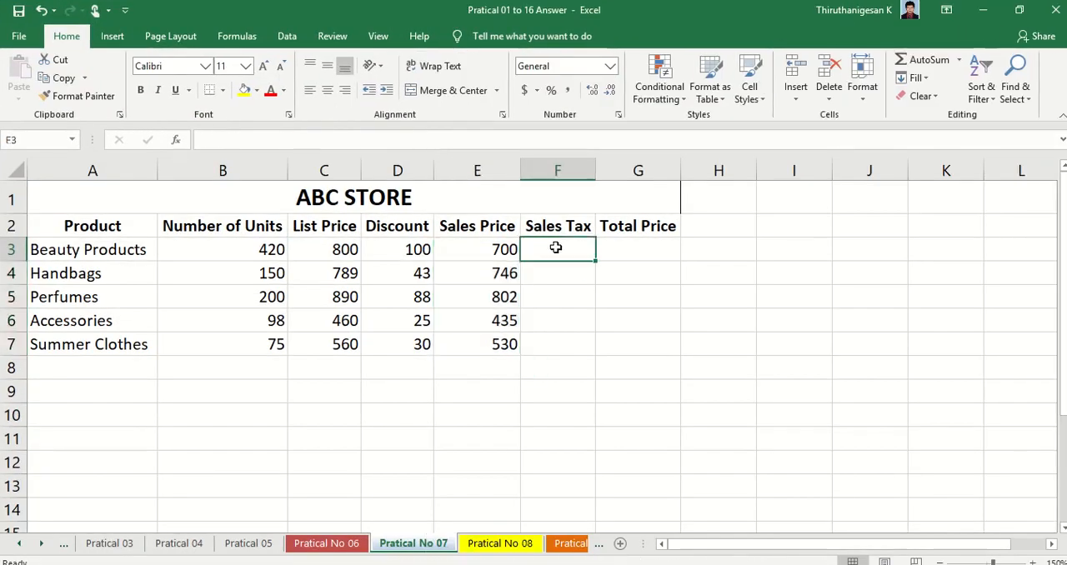
type("=")
left_click(471, 250)
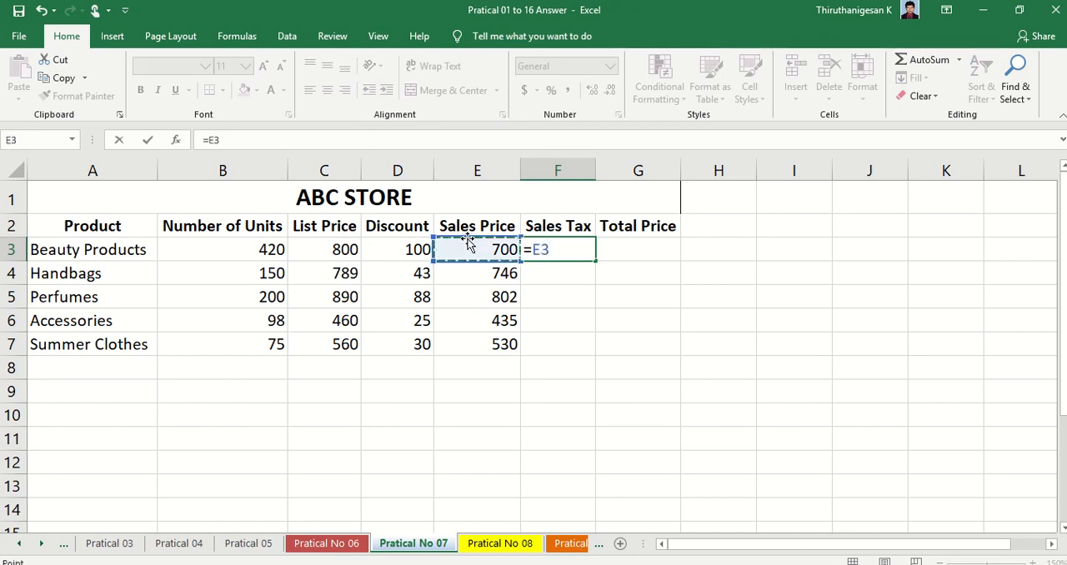
type("*")
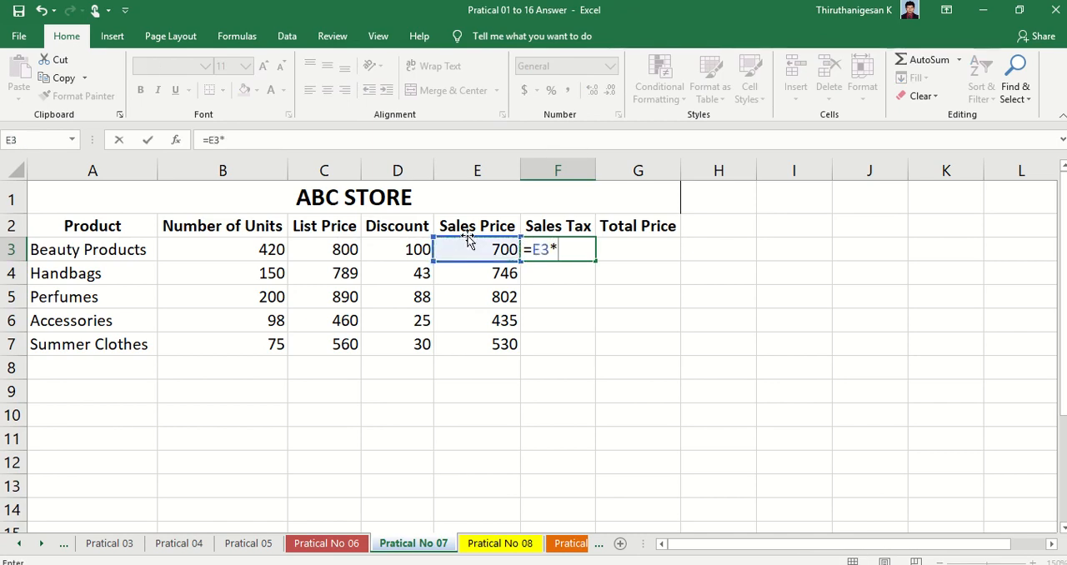
type("0.05")
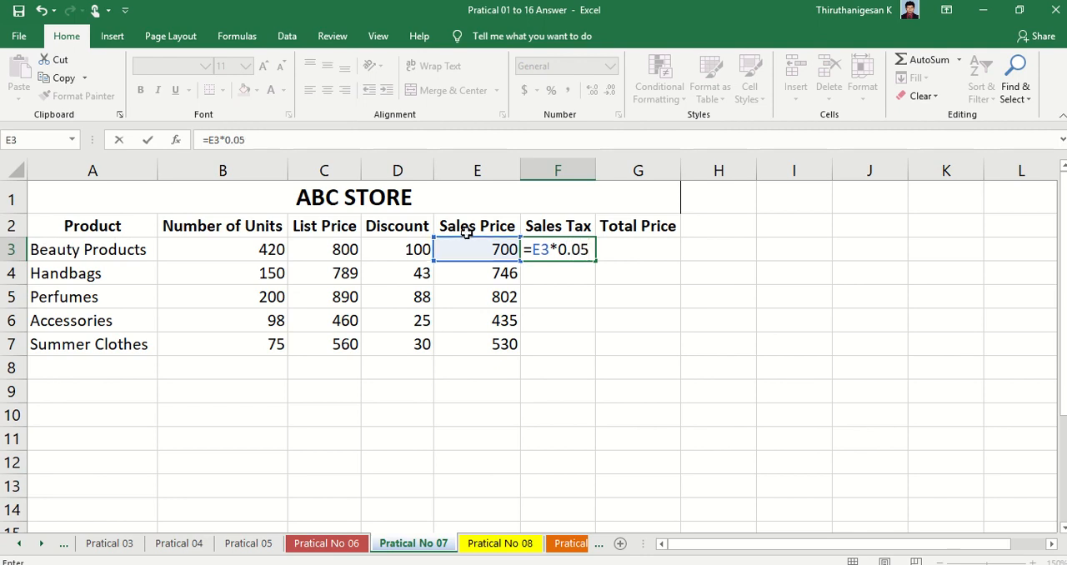
type("%")
key("Return")
left_click(587, 255)
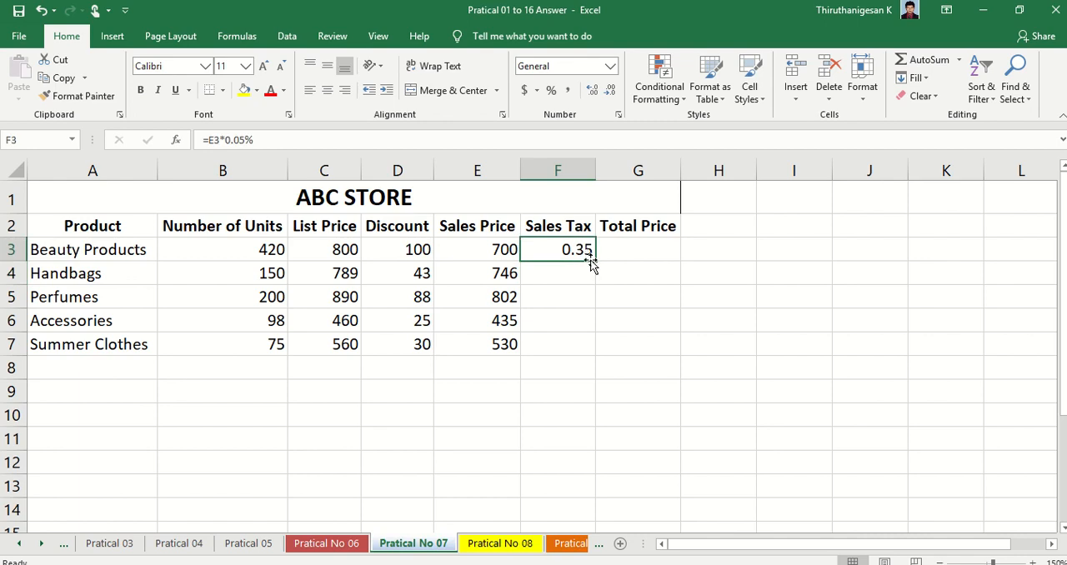
left_click_drag(594, 261, 589, 352)
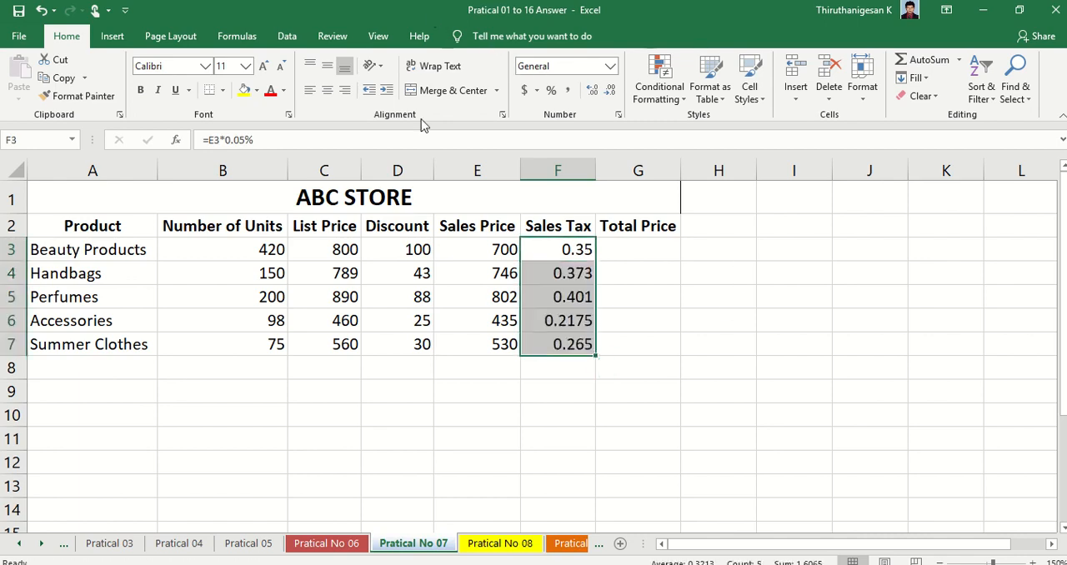
- Switch to the Foxit Reader PDF to read the Total Price instruction, and return to the Excel worksheet
key("alt+Tab")
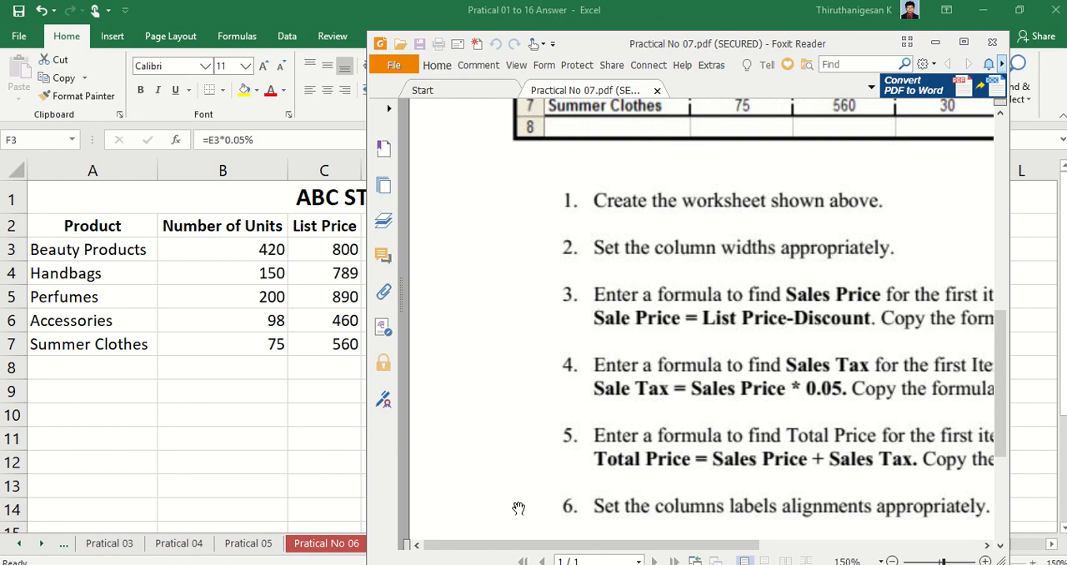
left_click_drag(745, 48, 559, 31)
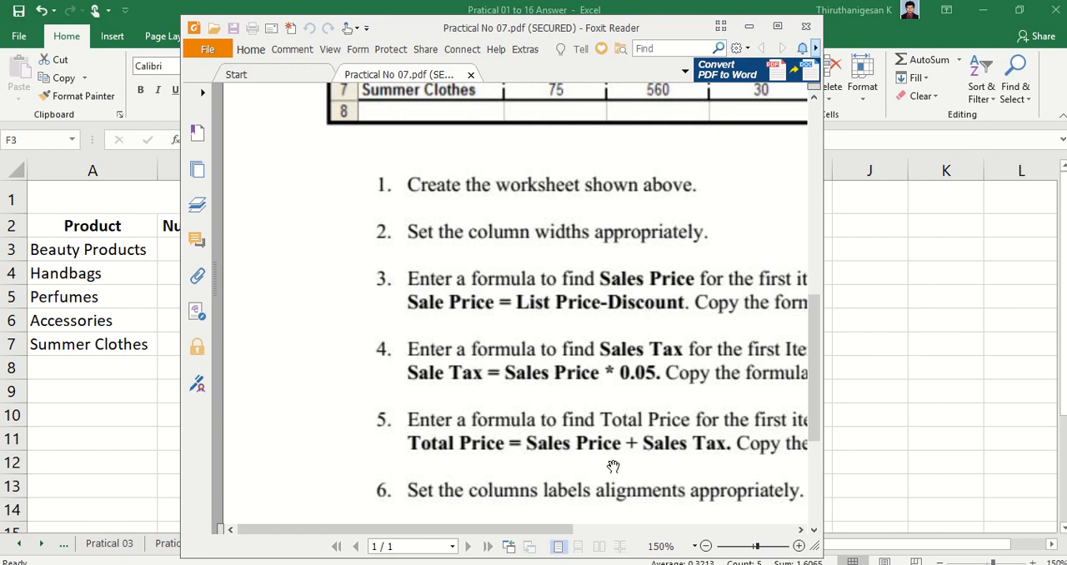
key("alt+Tab")
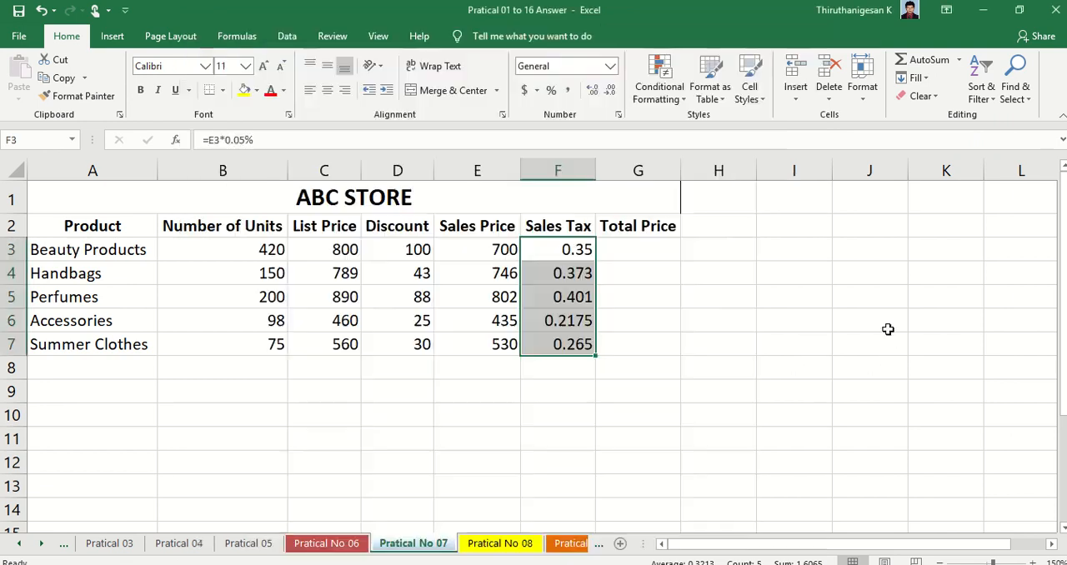
- Enter the Total Price formula =E3+F3 in cell G3 and fill it down to G7
left_click(631, 248)
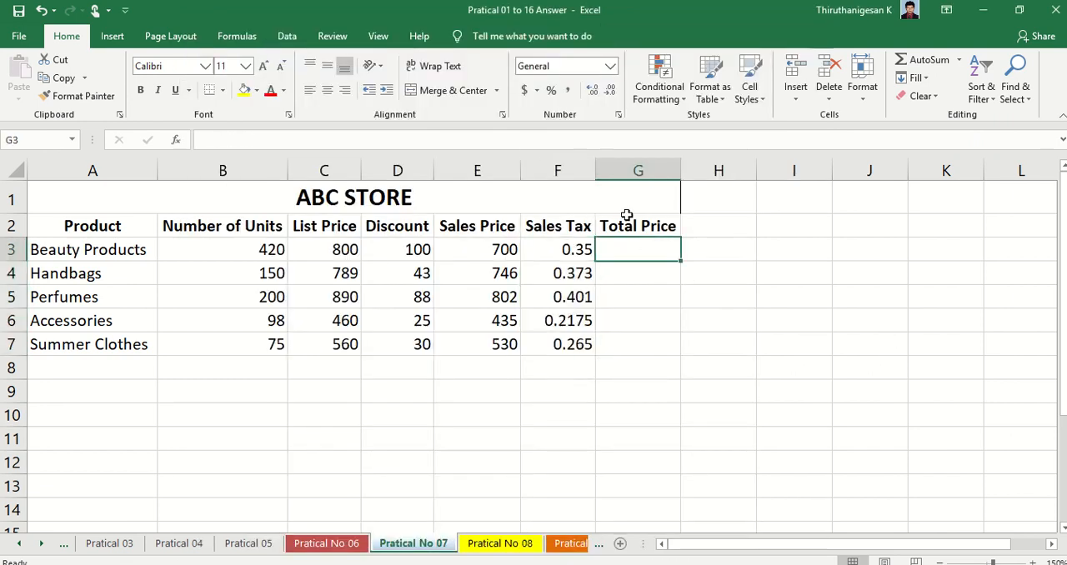
type("=")
left_click(486, 248)
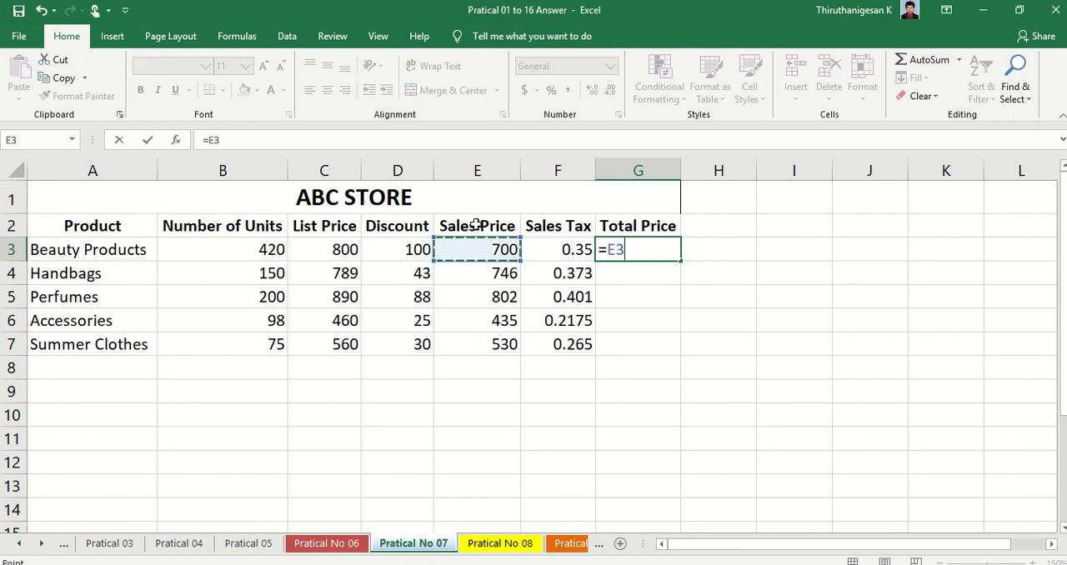
type("+")
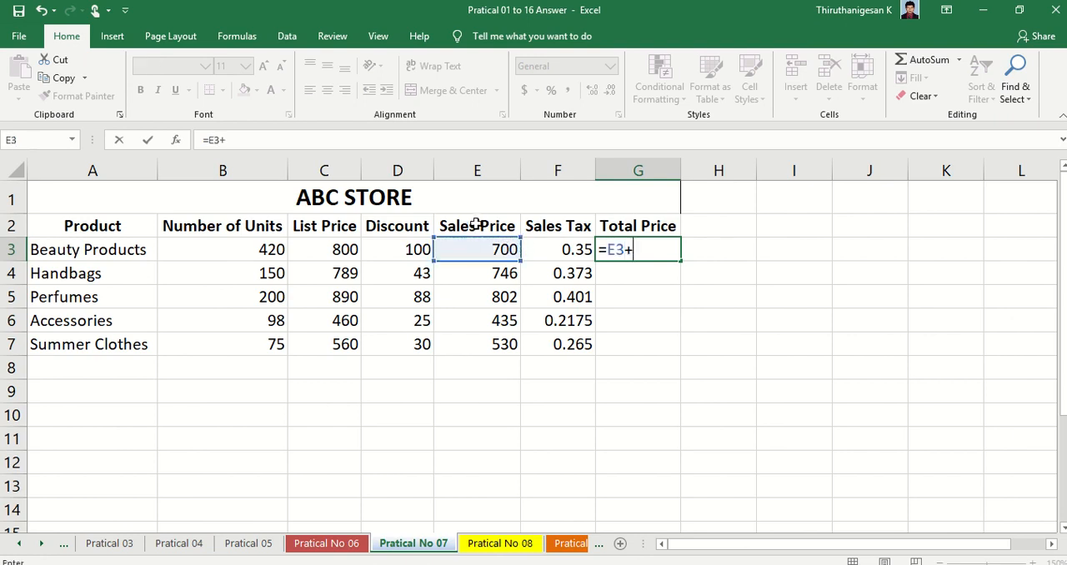
left_click(574, 246)
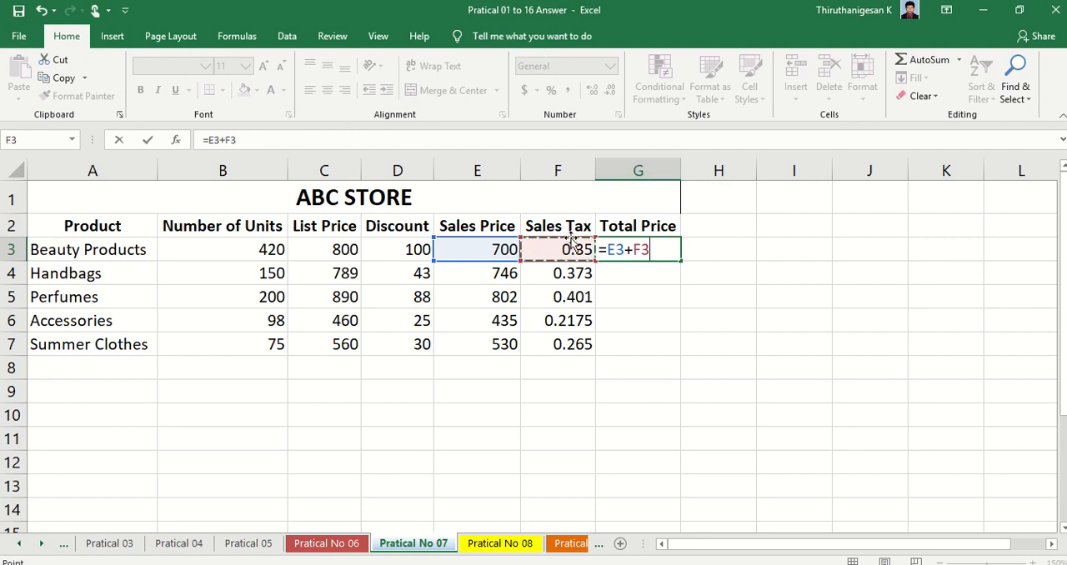
key("Return")
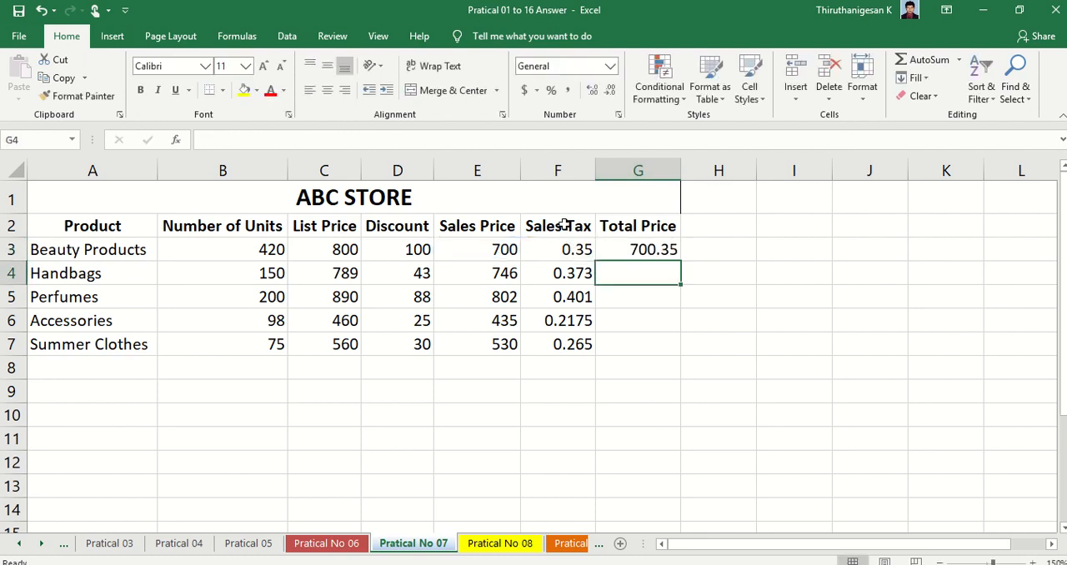
left_click(651, 250)
left_click_drag(679, 261, 678, 352)
- Review the remaining alignment, header, footer and page-centering instructions and the sample table in the Foxit Reader PDF, and return to Excel
key("alt+Tab")
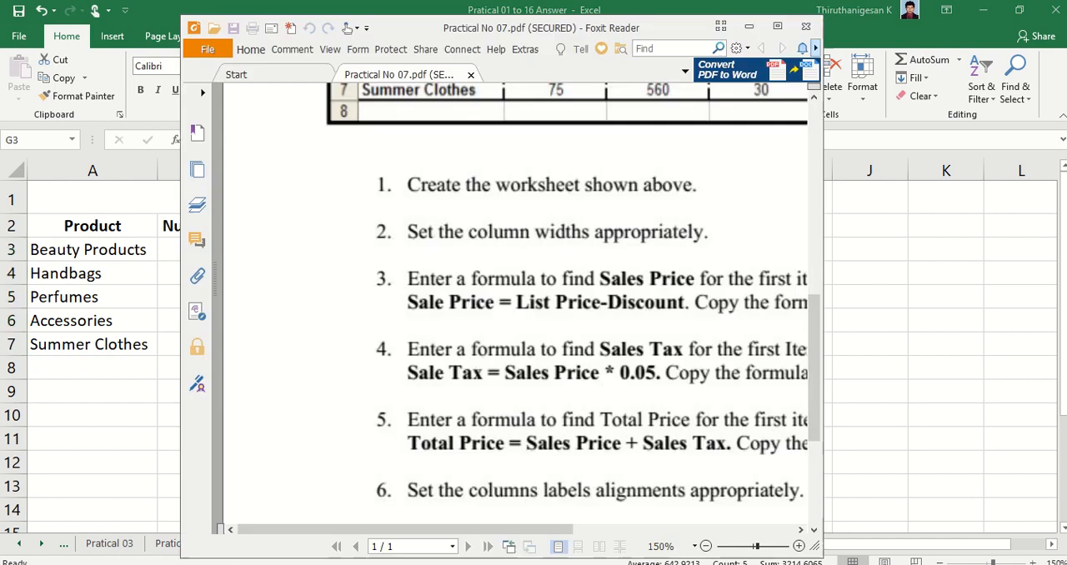
scroll(474, 429, "down", 3)
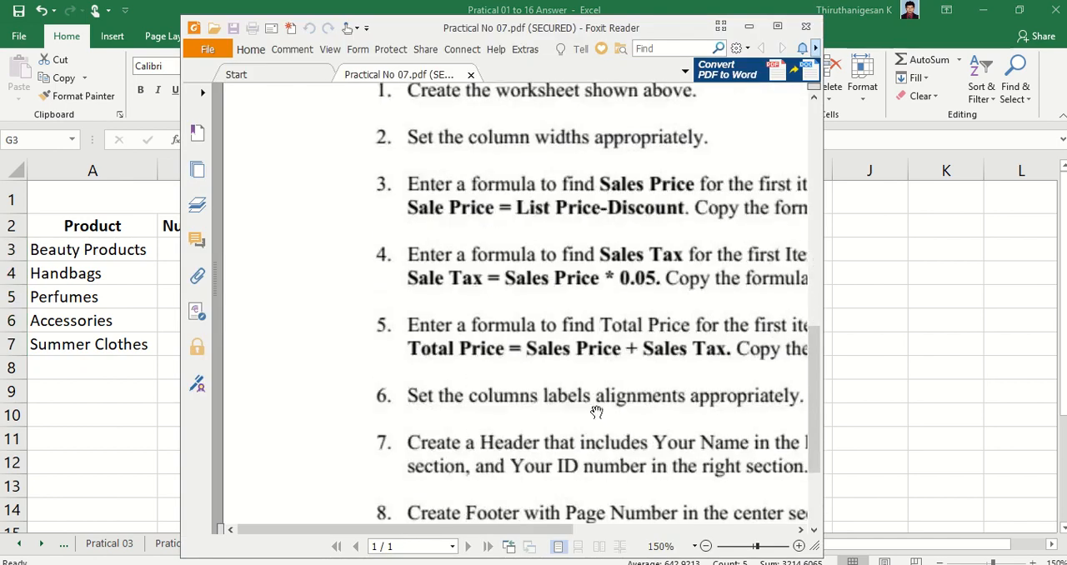
left_click(779, 29)
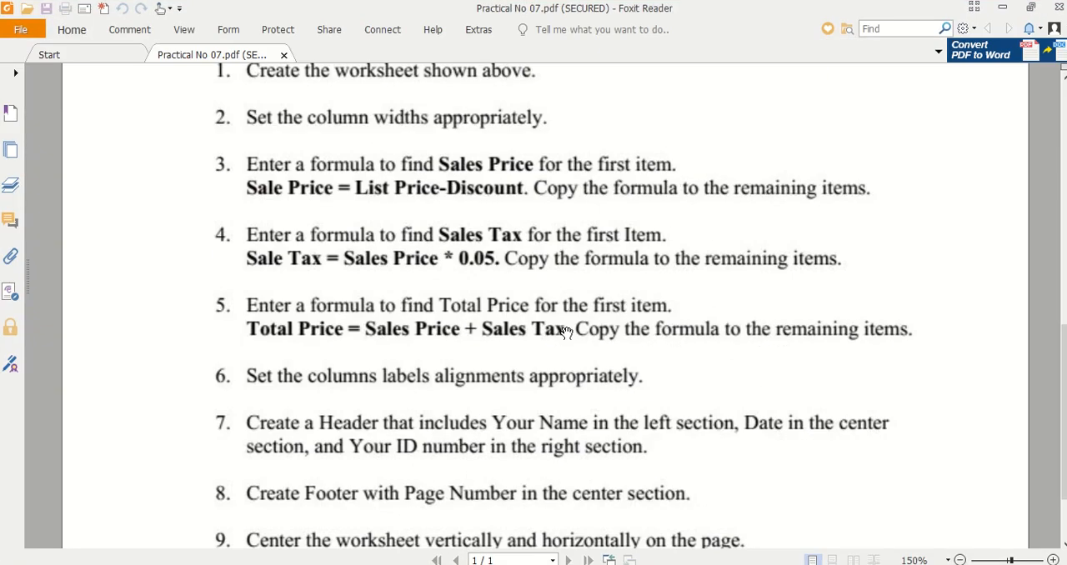
scroll(584, 333, "down", 1)
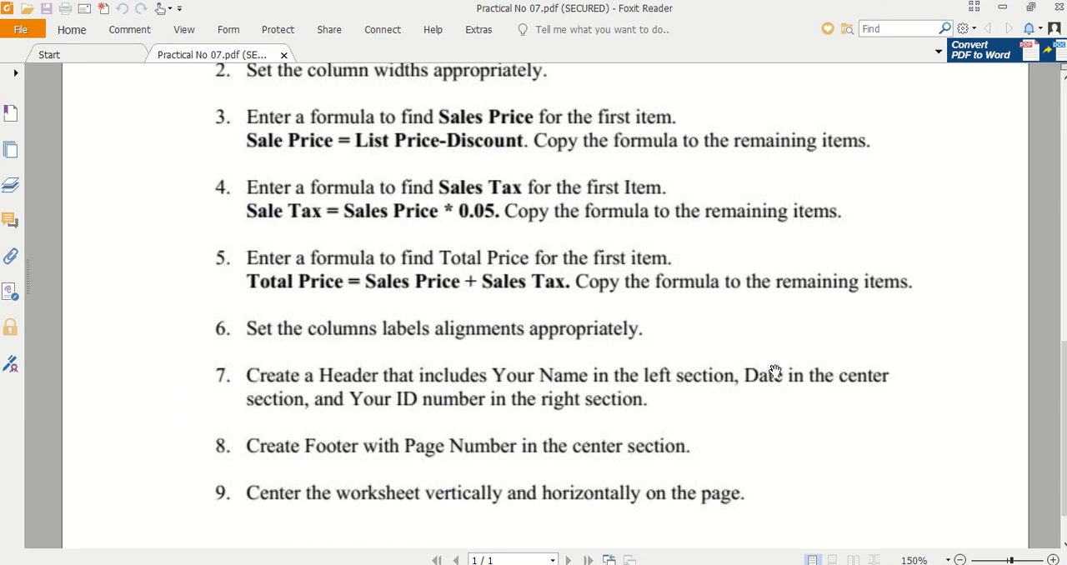
scroll(716, 442, "up", 10)
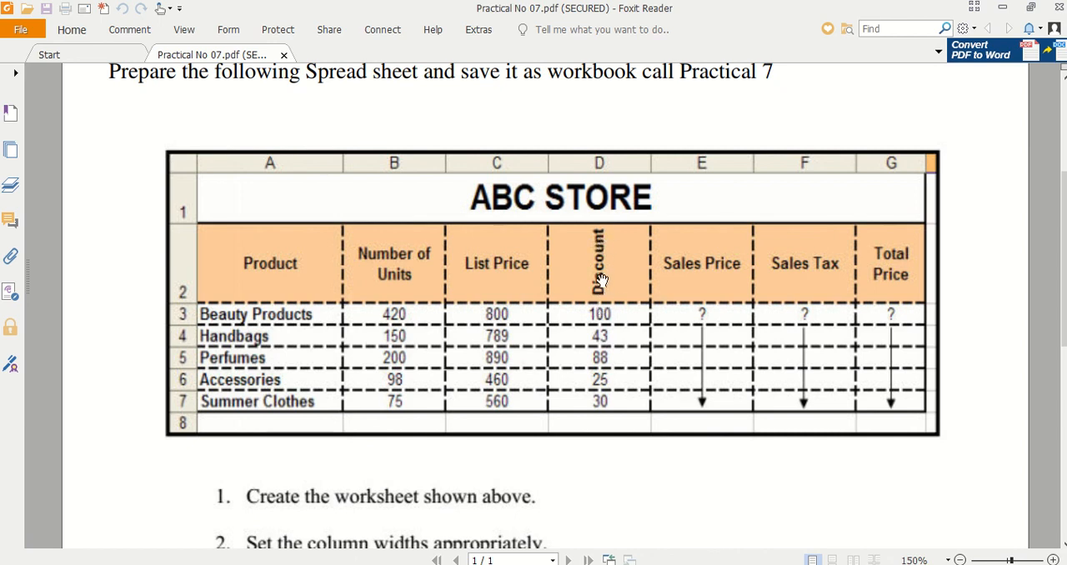
key("alt+Tab")
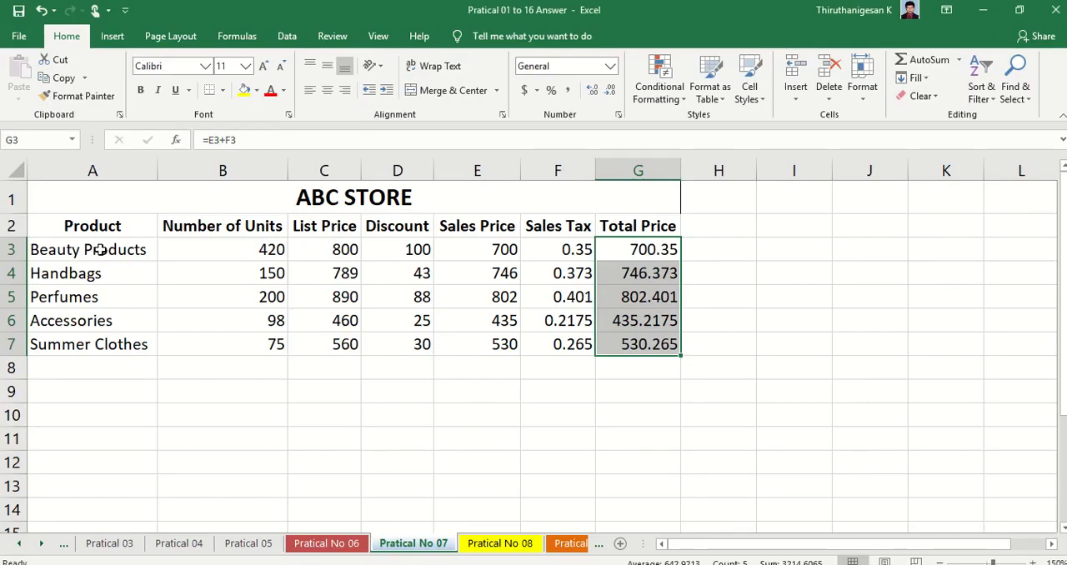
- Apply a heavy dash-dot line to all outside and inside borders of the table range A1:G7
left_click_drag(56, 194, 621, 344)
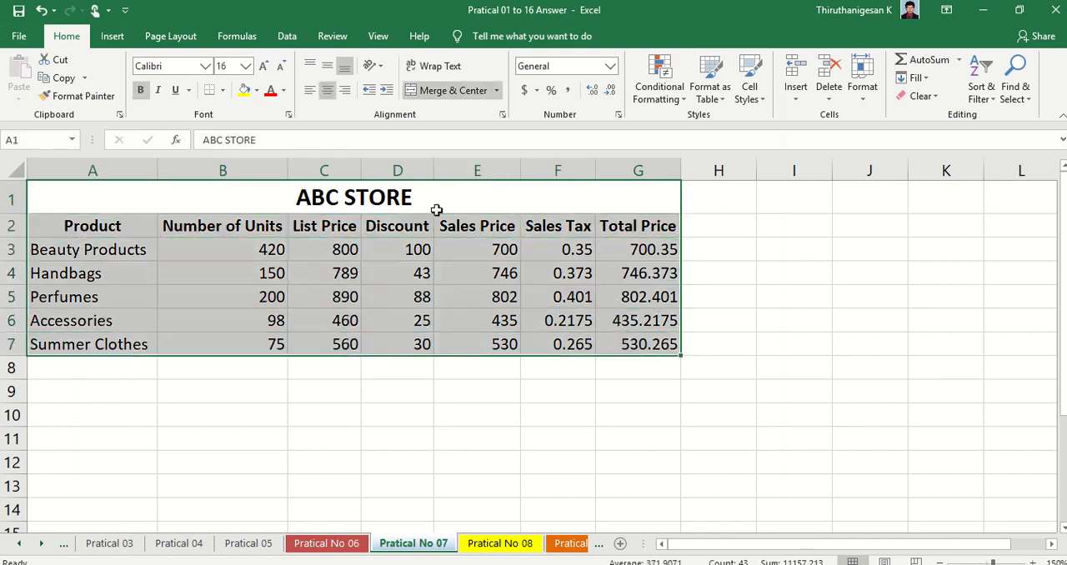
left_click(223, 90)
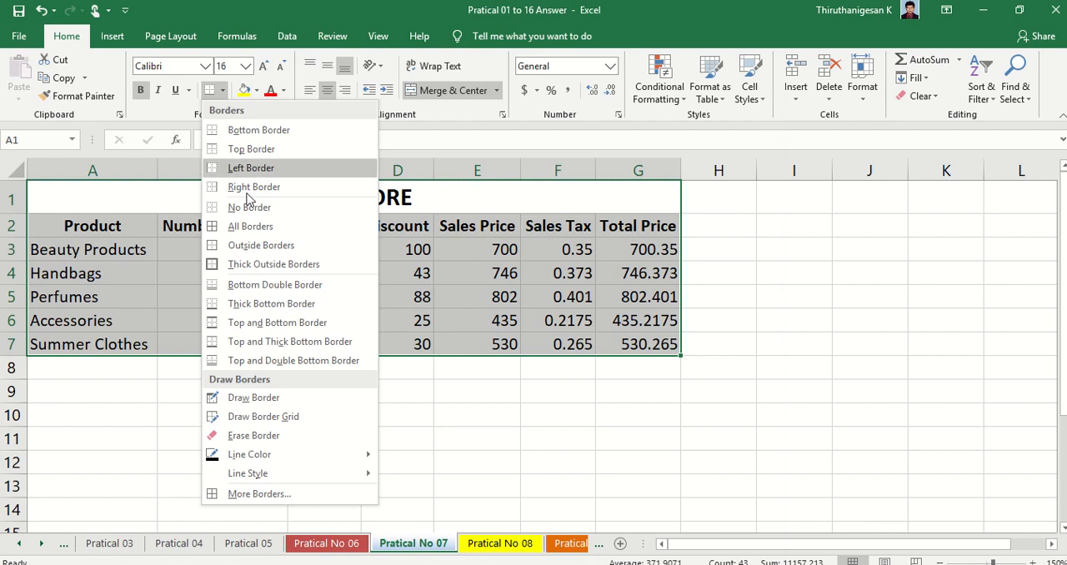
left_click(234, 494)
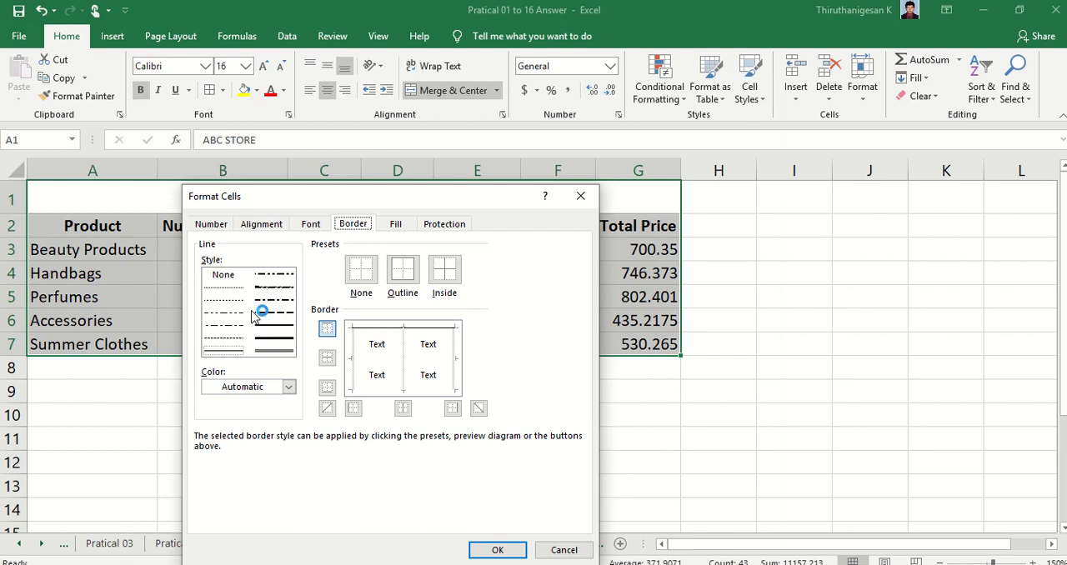
left_click(273, 299)
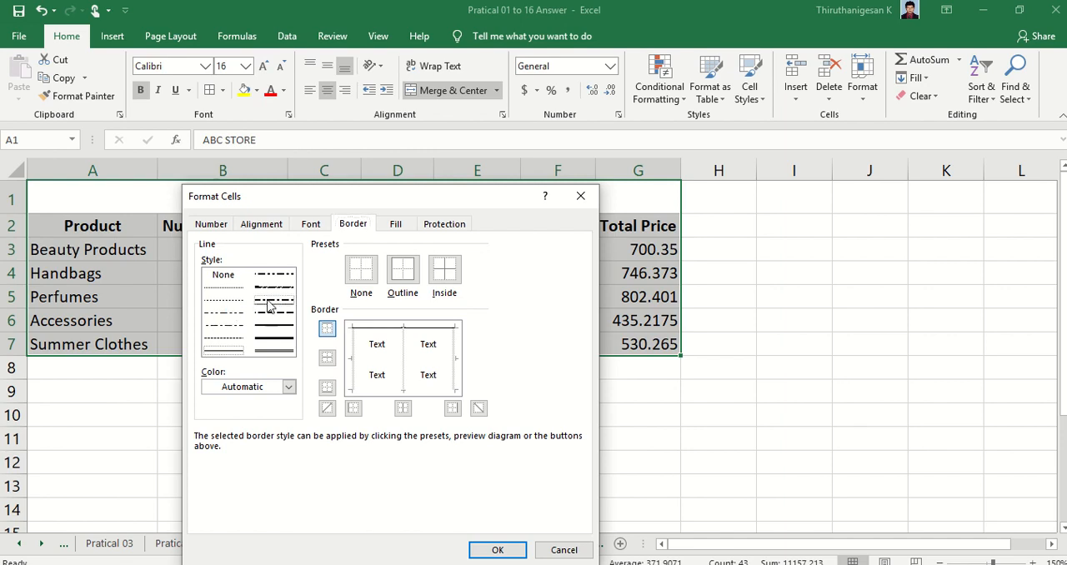
left_click(372, 330)
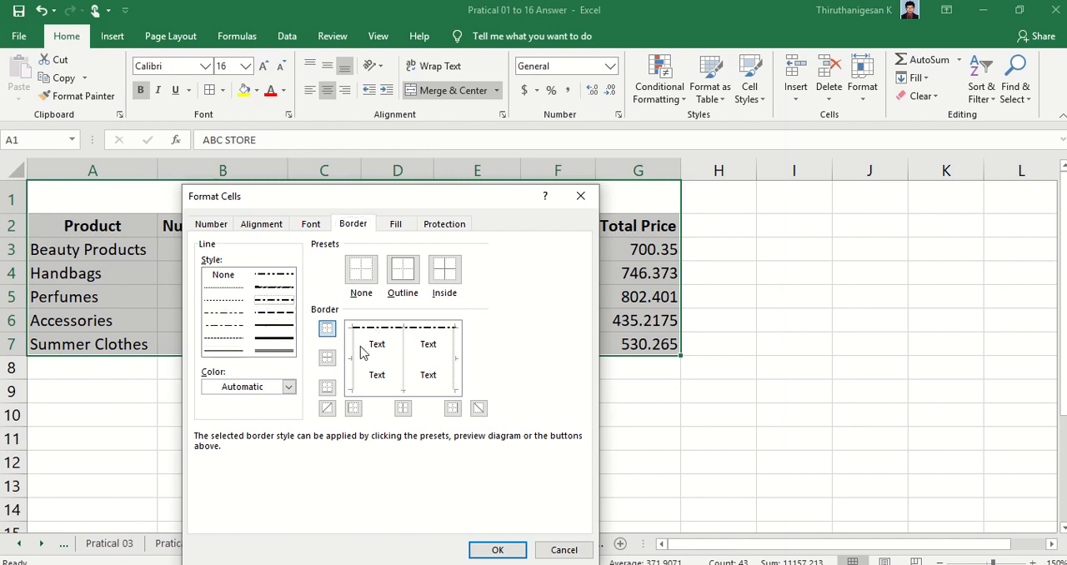
left_click(355, 352)
left_click(372, 390)
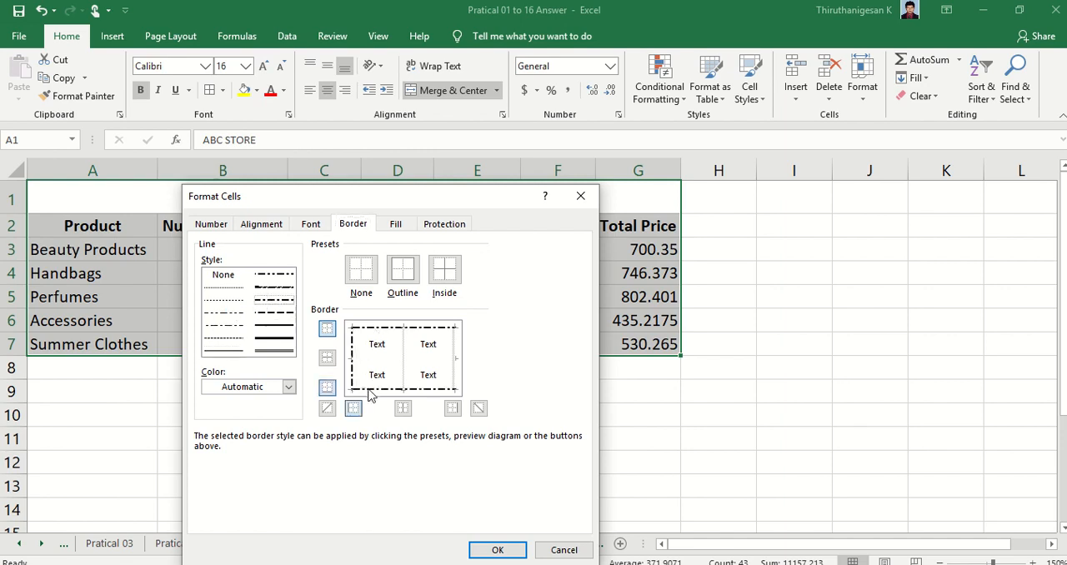
left_click(454, 371)
left_click(407, 367)
left_click(388, 362)
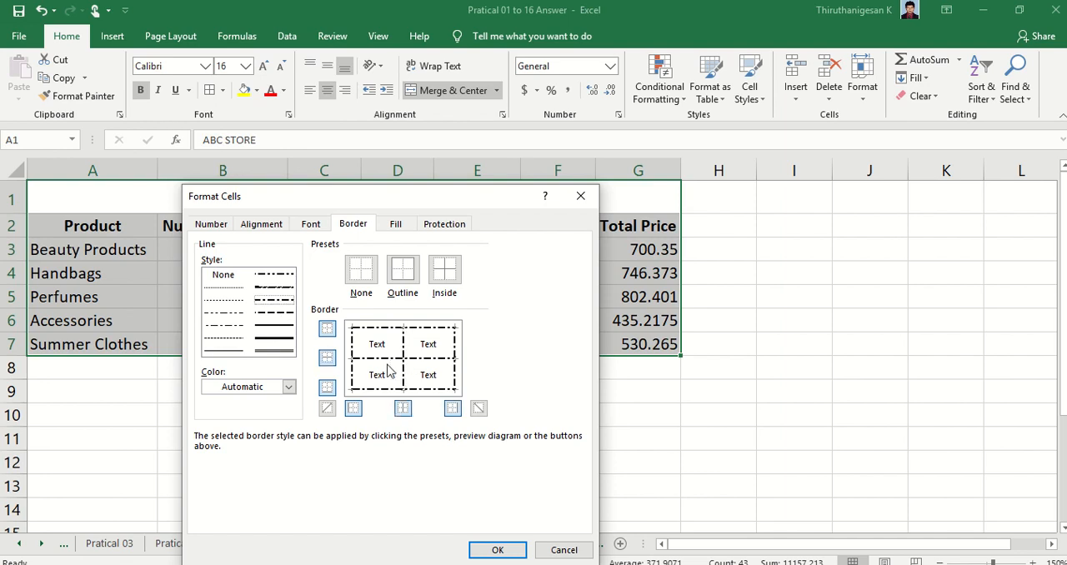
left_click(496, 550)
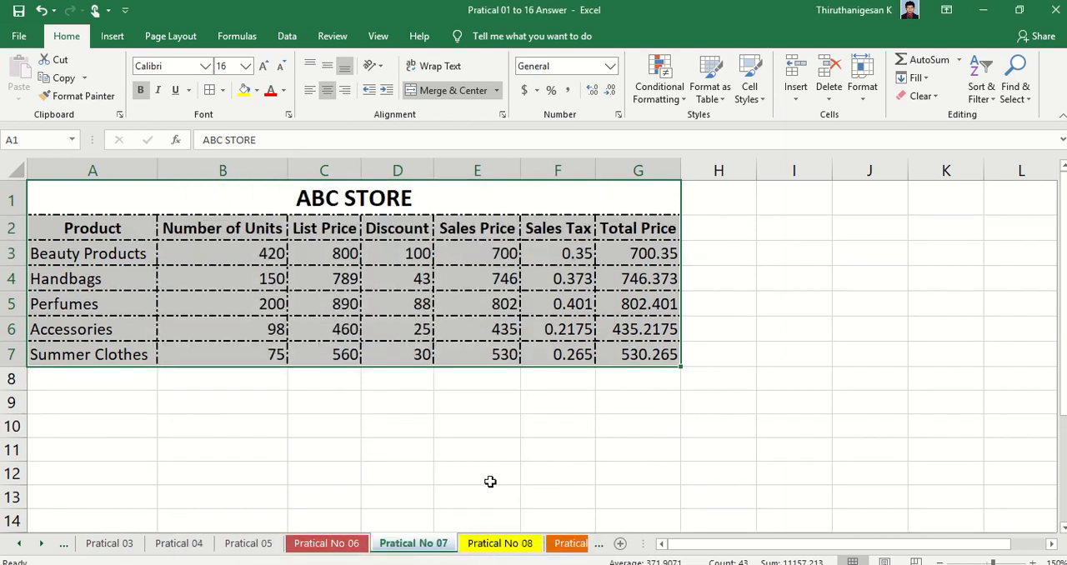
left_click(471, 432)
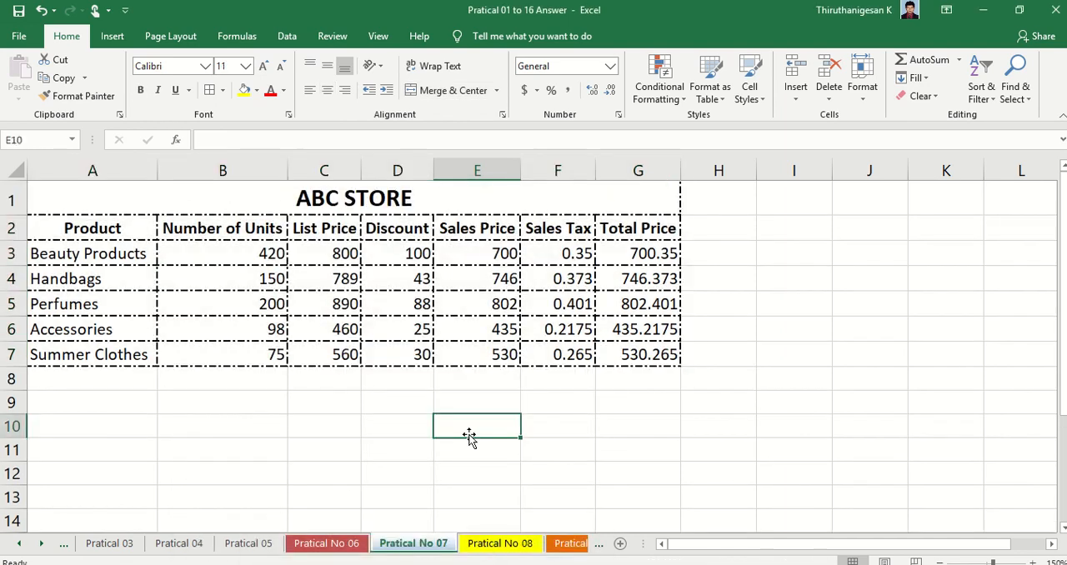
- Rotate the Discount label in D2 to read upward and auto-fit the width of column D
left_click(386, 231)
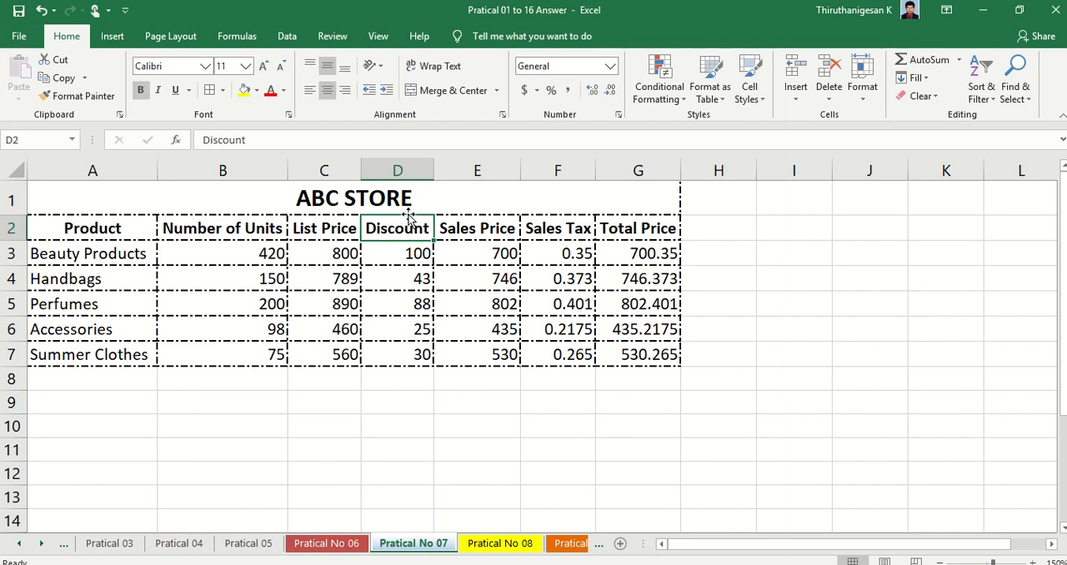
left_click(380, 70)
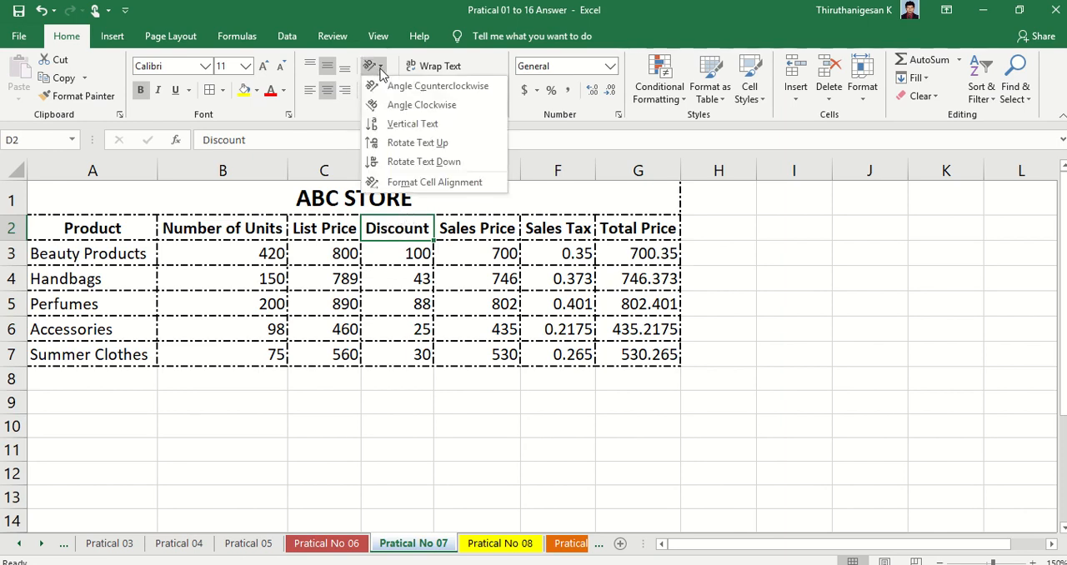
left_click(377, 147)
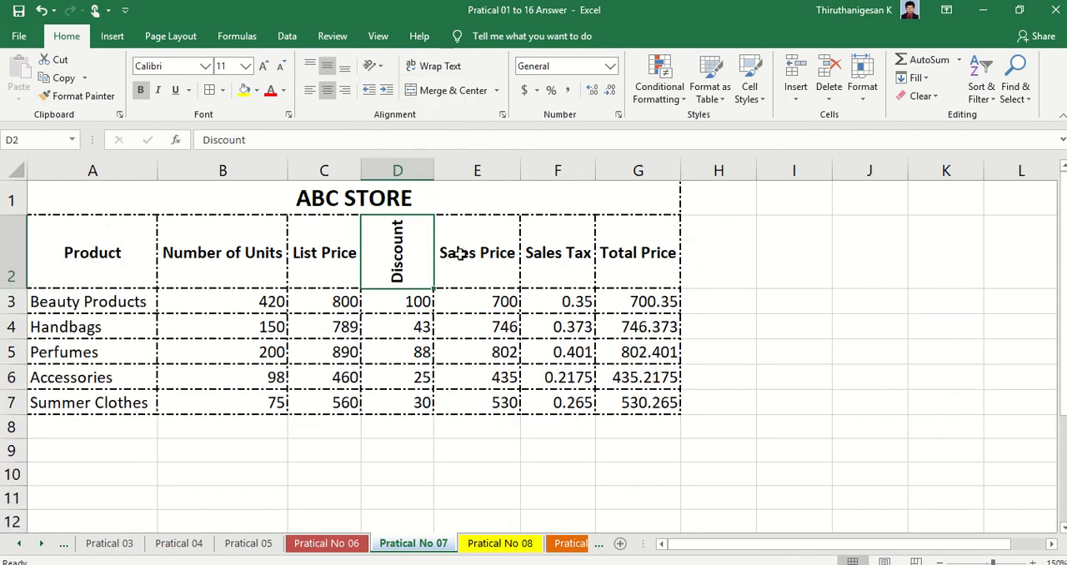
double_click(439, 170)
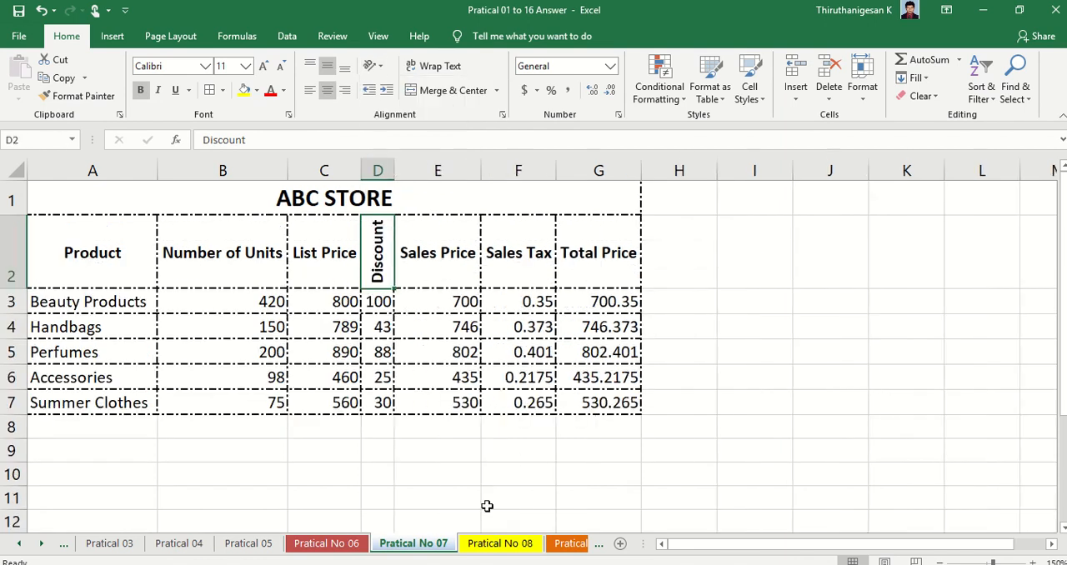
- Switch to the Foxit Reader PDF to check the sample table and header instruction, and return to the Excel worksheet
key("alt+Tab")
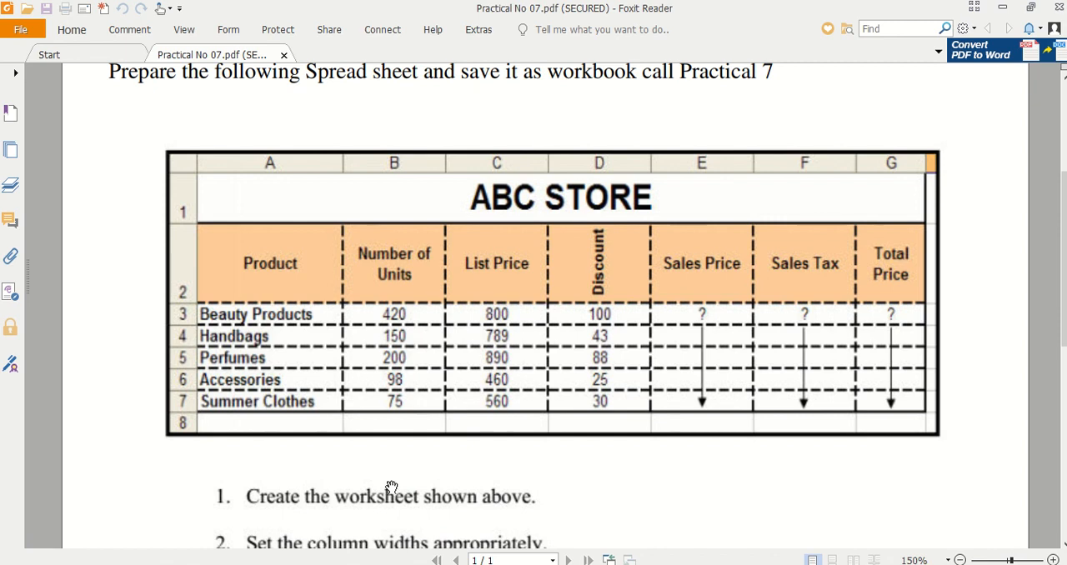
scroll(391, 487, "down", 6)
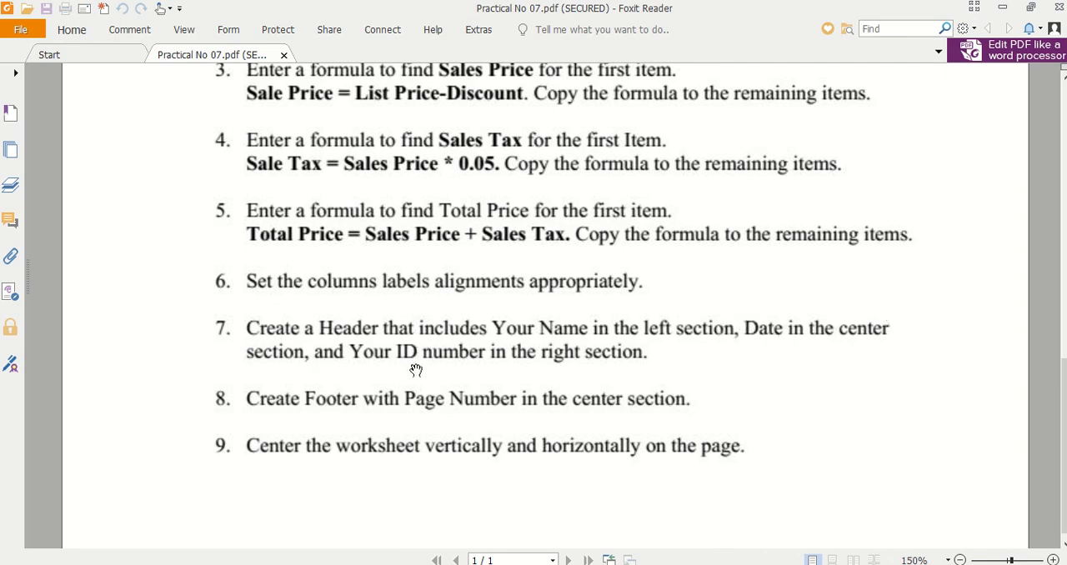
key("alt+Tab")
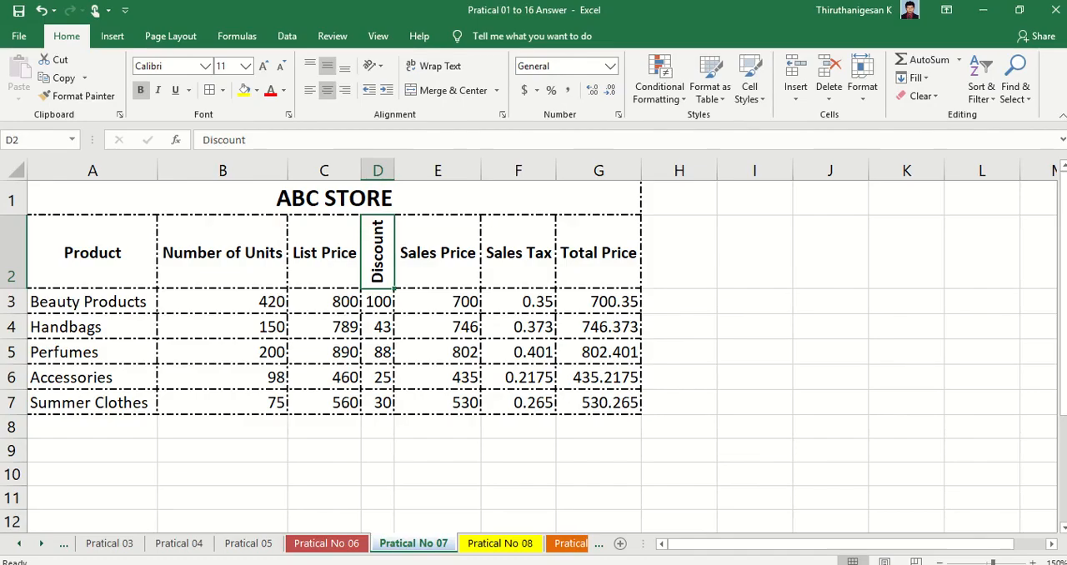
- Add a page header with UCJ in the left section, the current date in the center section and the ID number in the right section
left_click(114, 36)
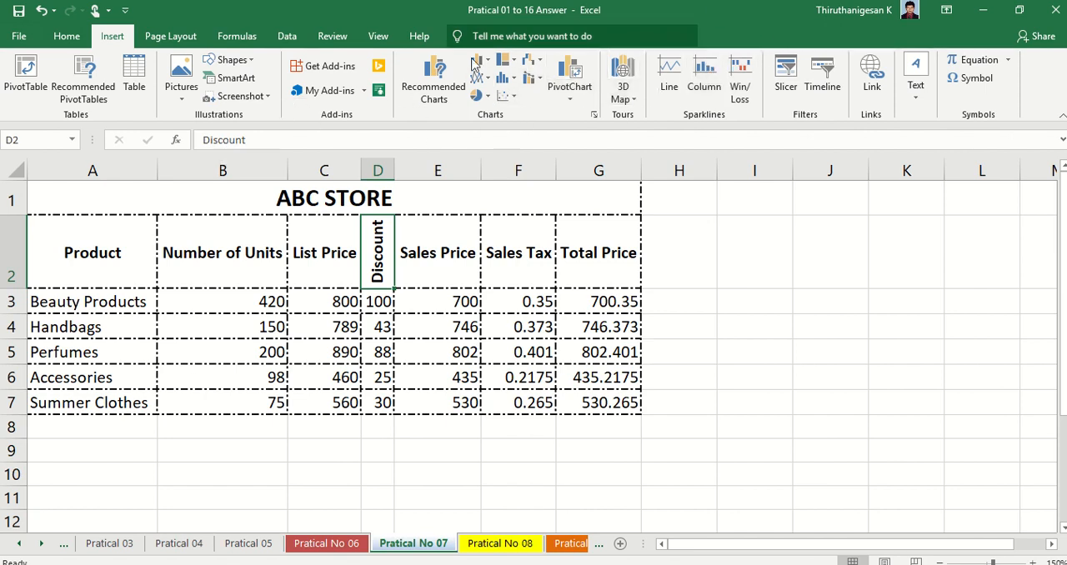
left_click(915, 83)
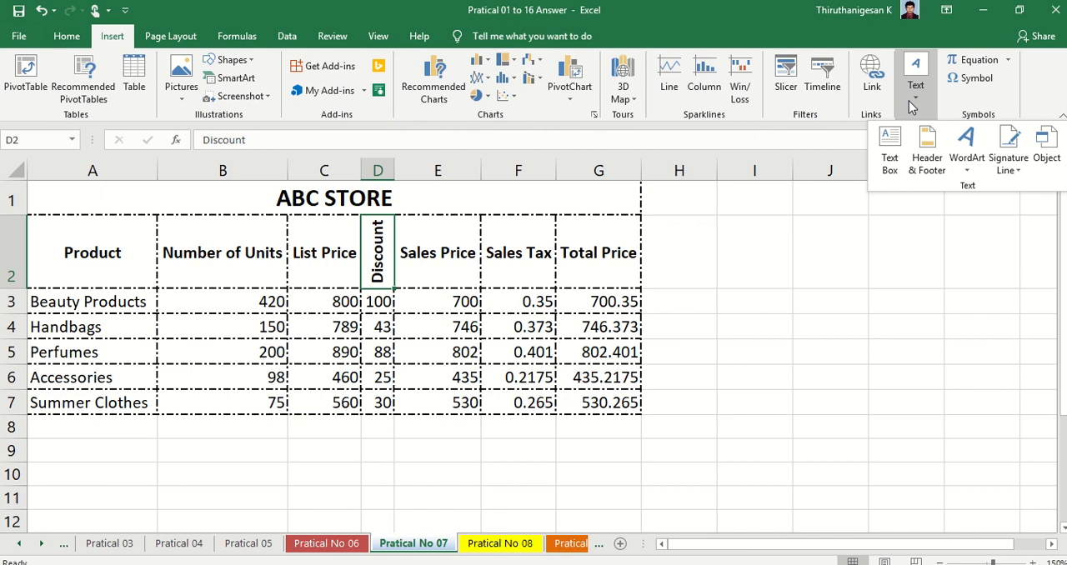
left_click(927, 165)
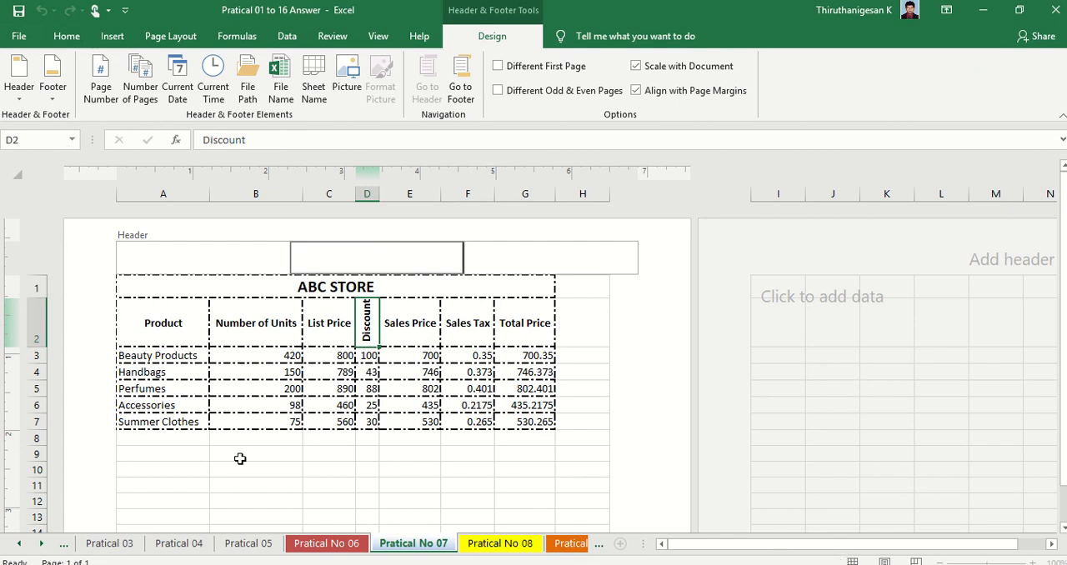
left_click(262, 563)
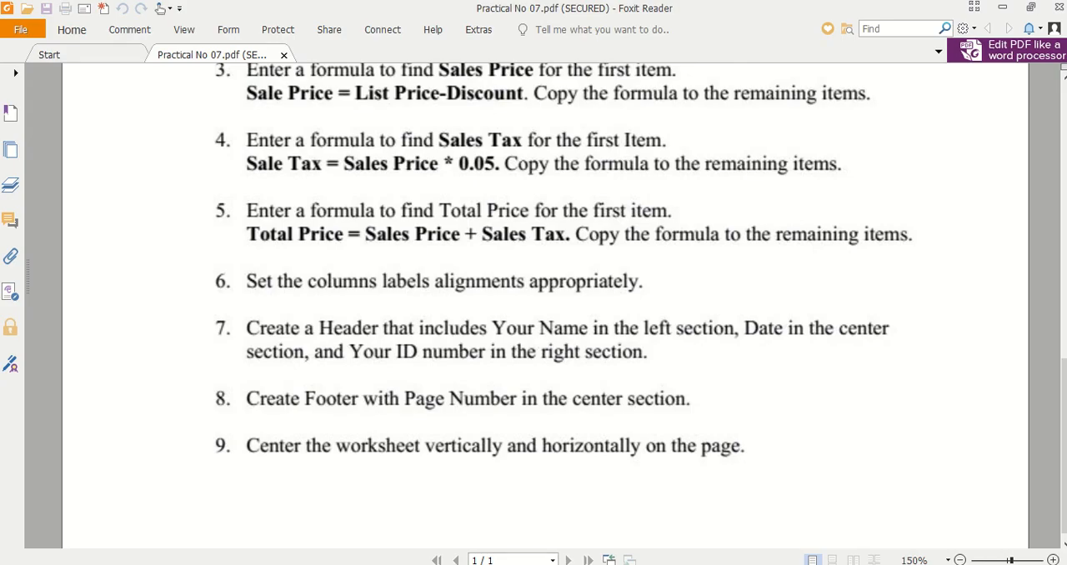
key("alt+Tab")
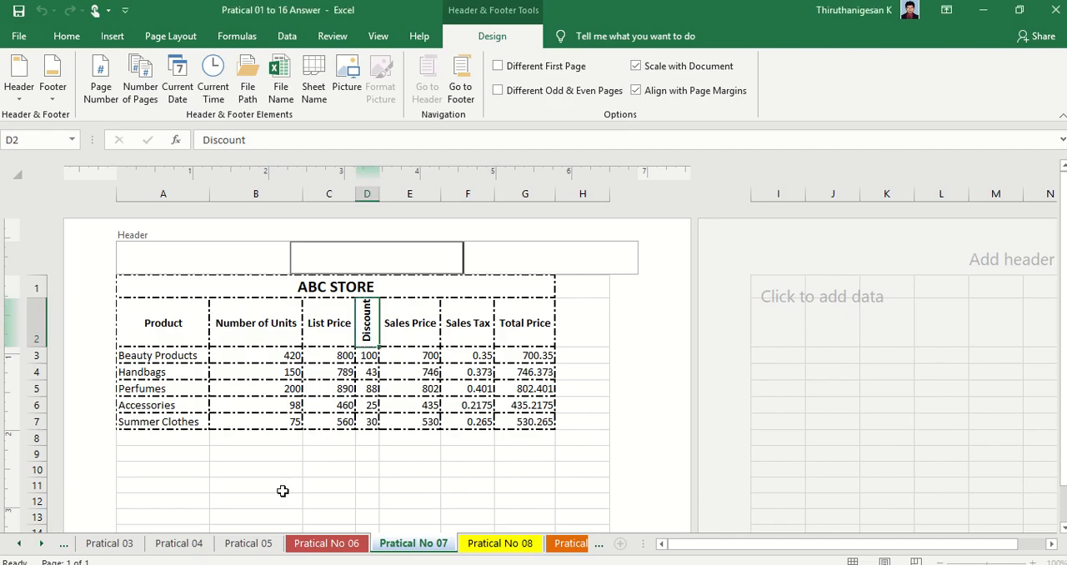
left_click(199, 260)
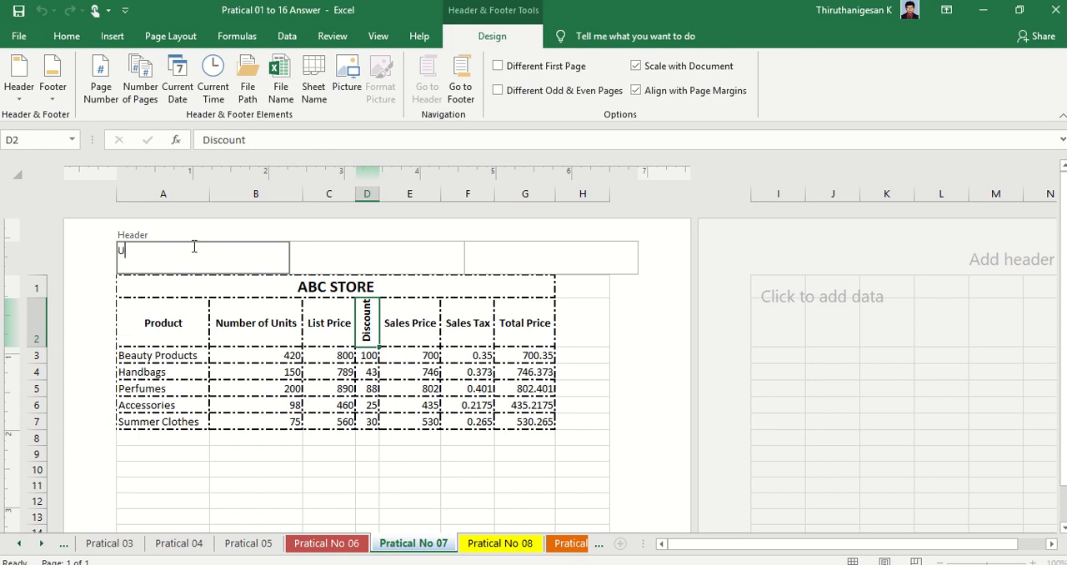
left_click(419, 251)
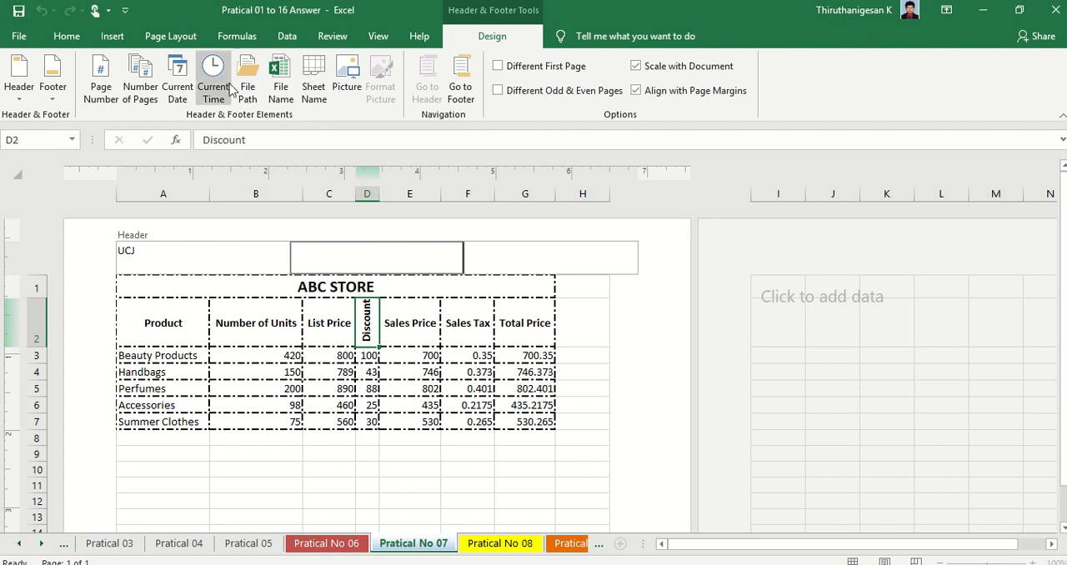
left_click(177, 90)
left_click(538, 261)
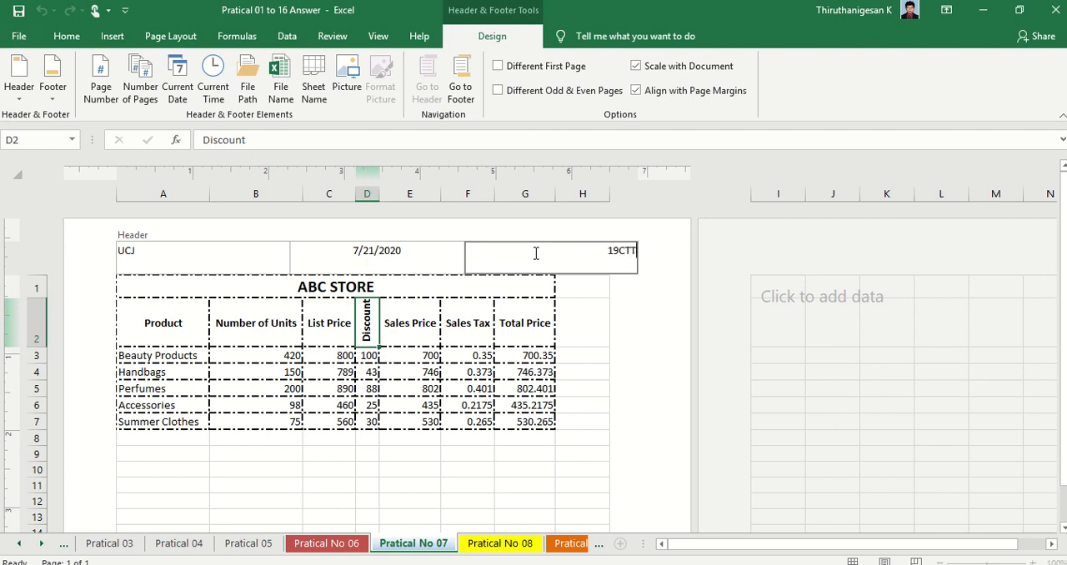
type("00")
left_click(627, 403)
- Check the footer instruction in the PDF, insert the page number in the footer's center section, and return to Normal view
scroll(627, 404, "down", 10)
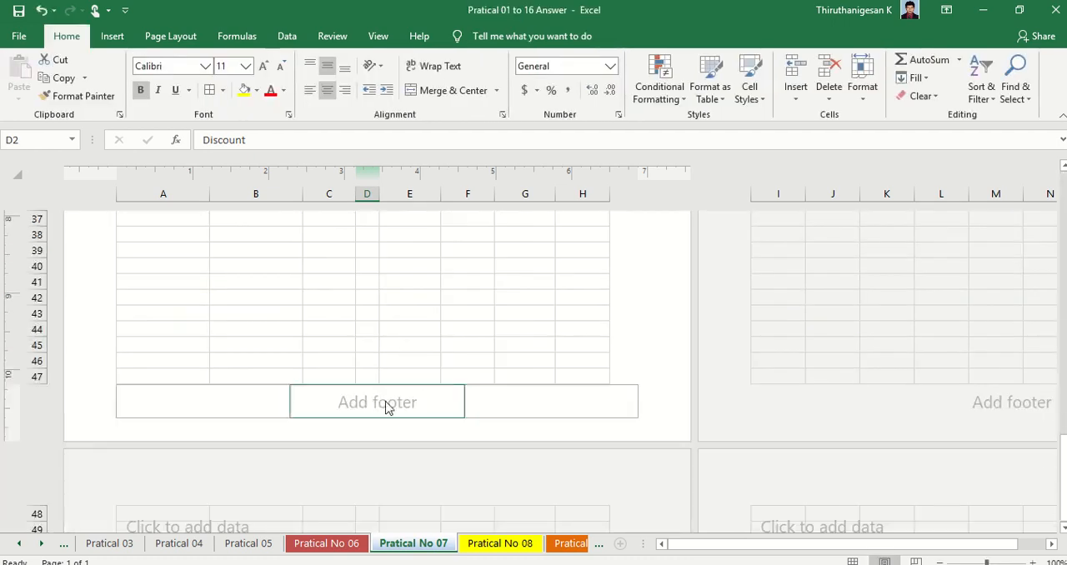
key("alt+Tab")
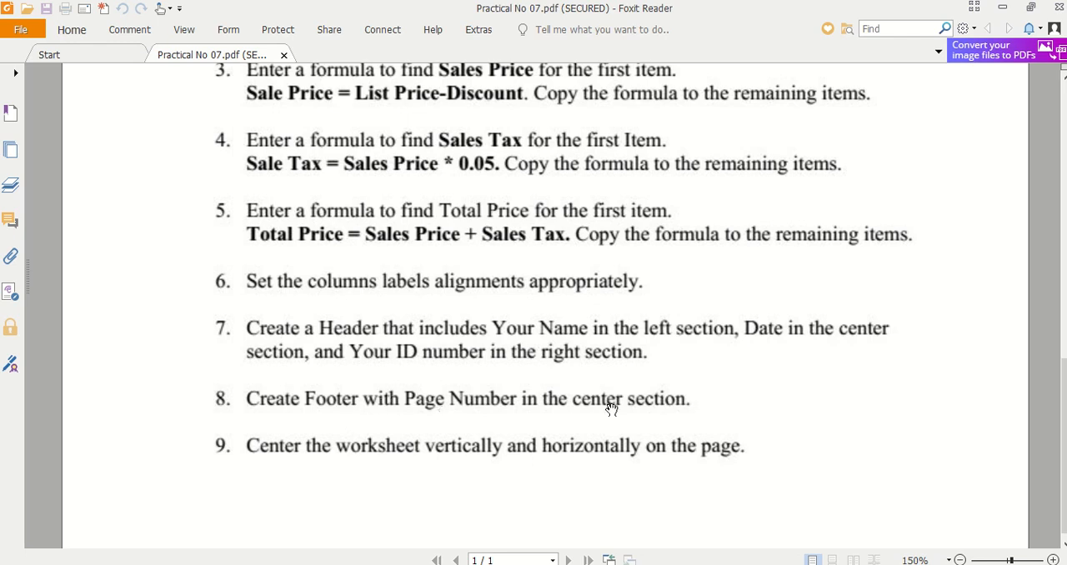
left_click(297, 564)
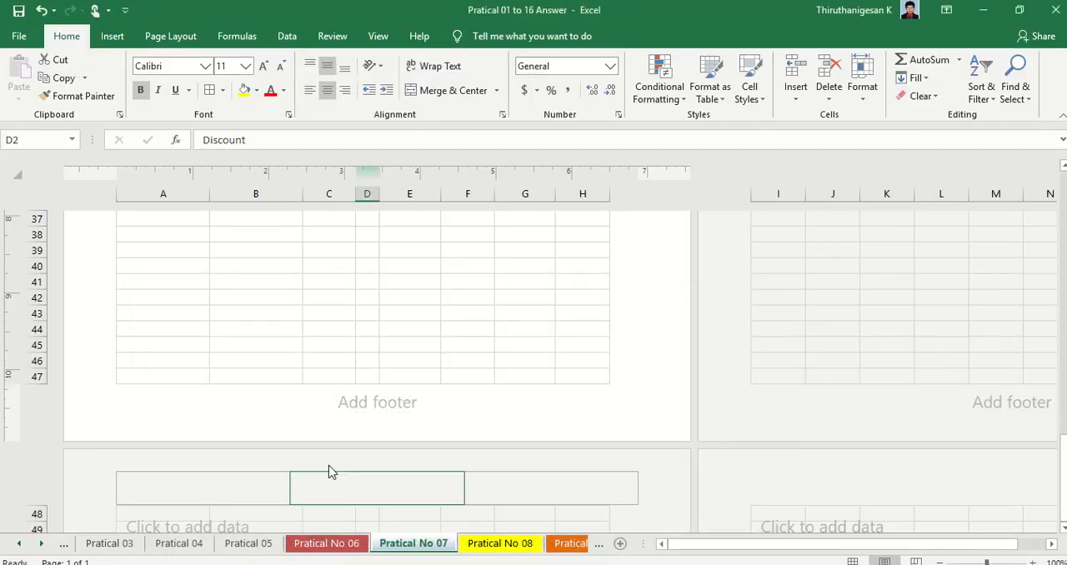
left_click(355, 413)
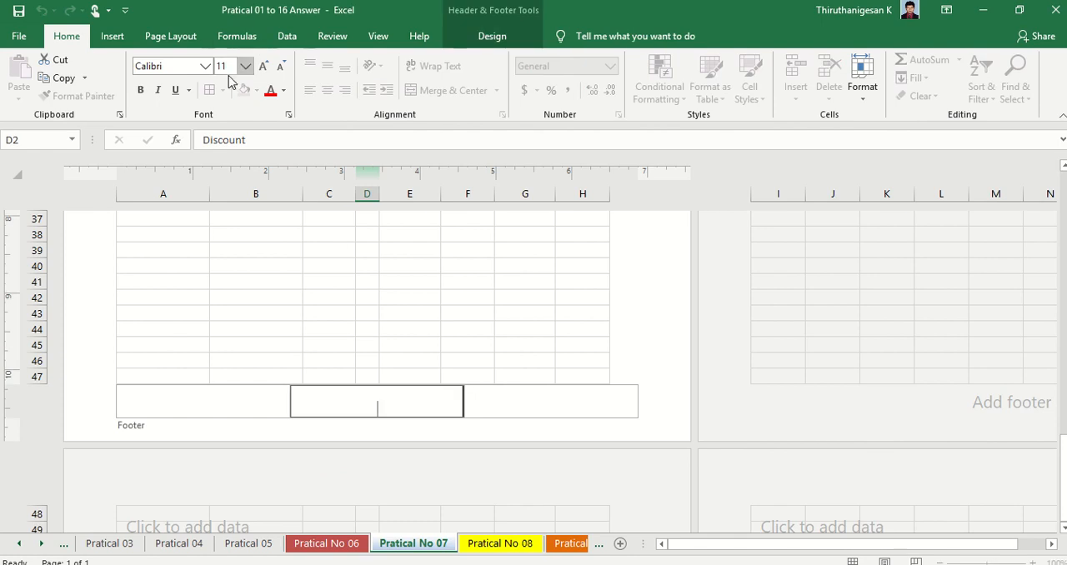
left_click(113, 39)
left_click(495, 38)
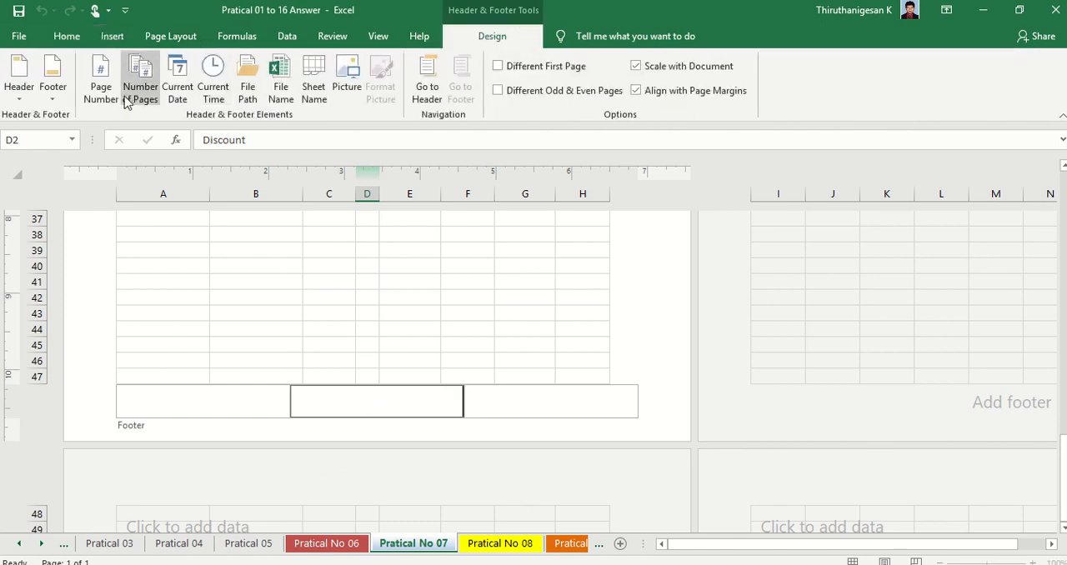
left_click(99, 90)
left_click(651, 365)
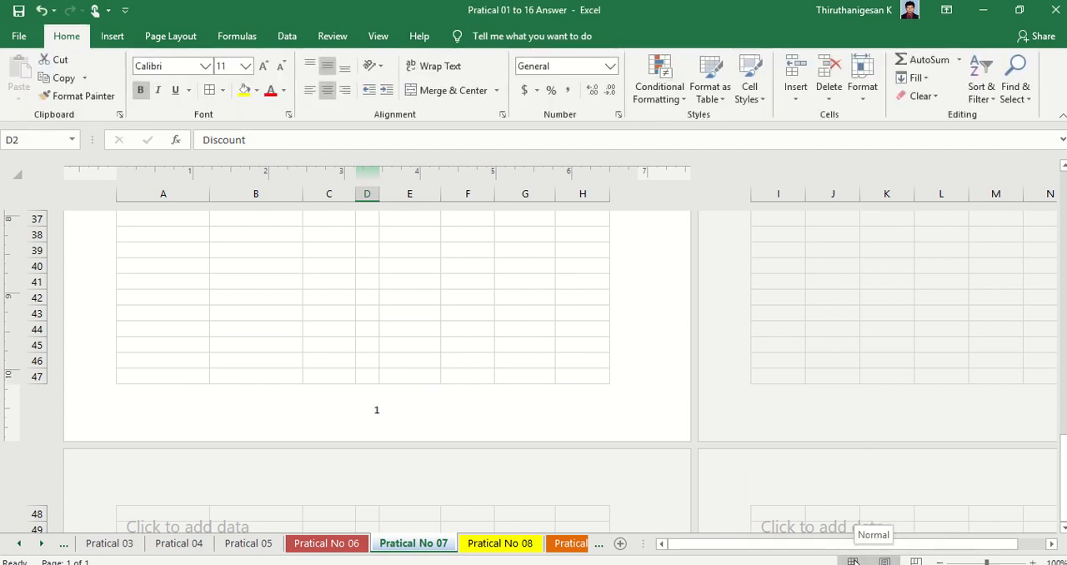
left_click(853, 561)
scroll(503, 374, "up", 1)
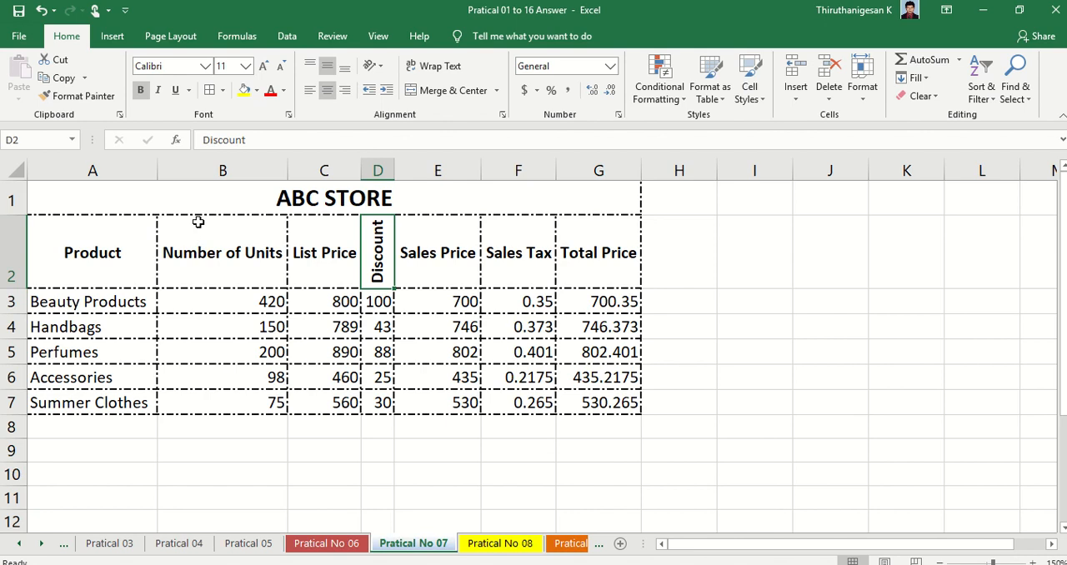
- Center the worksheet horizontally and vertically on the page with custom margins settings, and check the page in the print preview
left_click(171, 37)
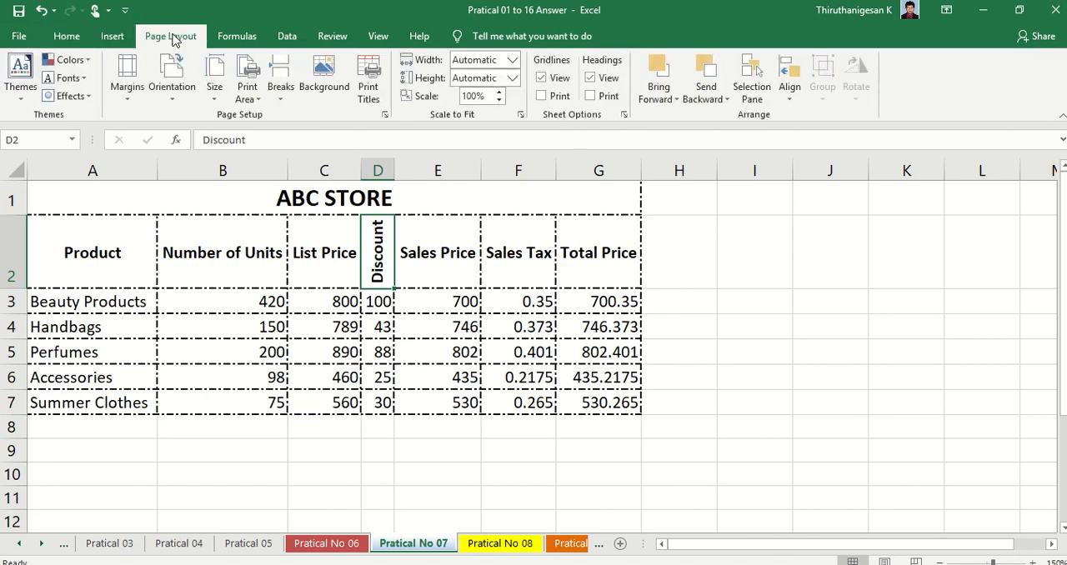
left_click(126, 79)
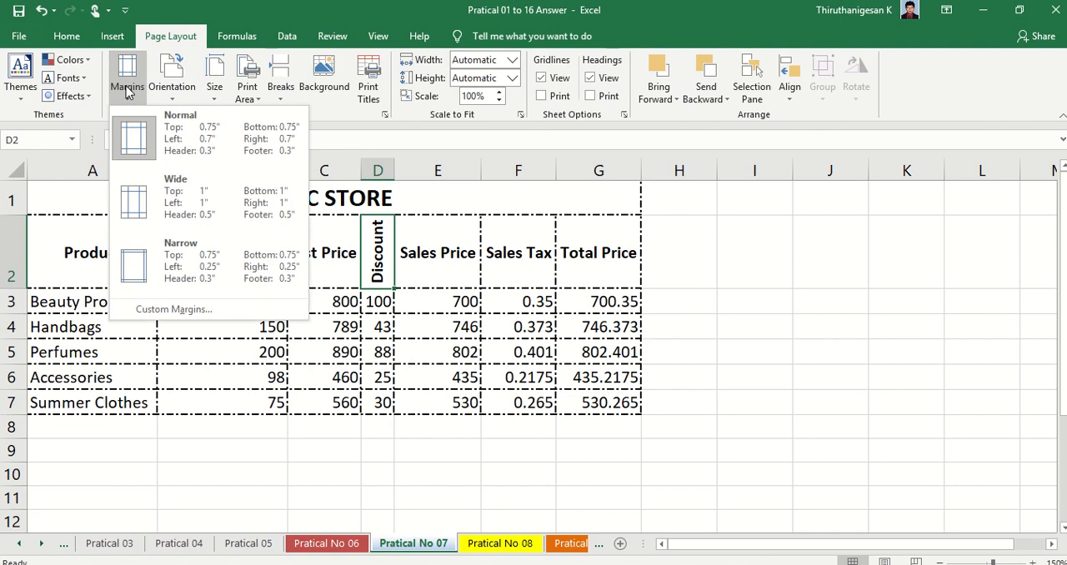
left_click(152, 309)
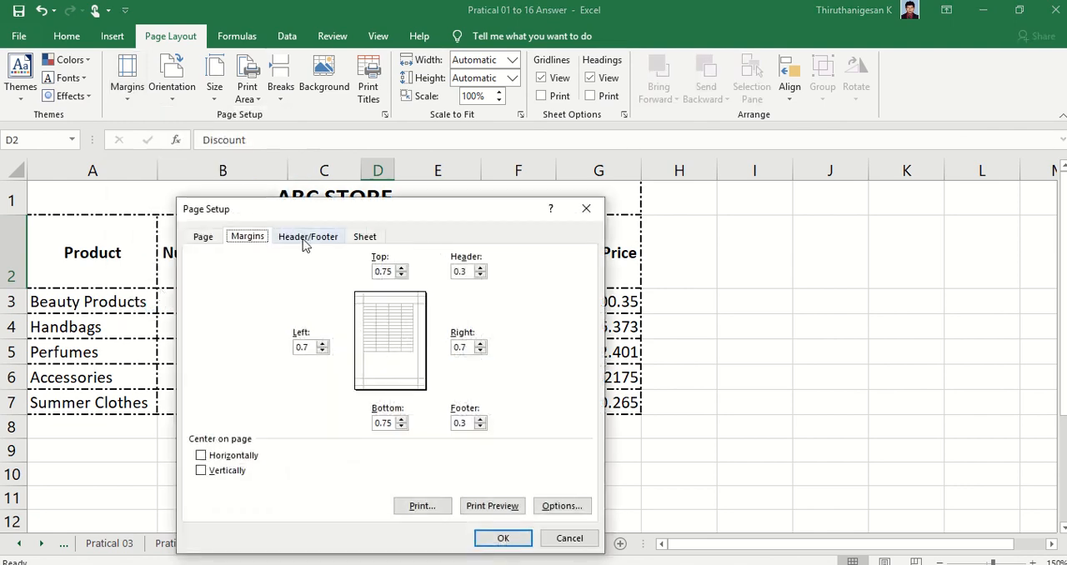
left_click(219, 455)
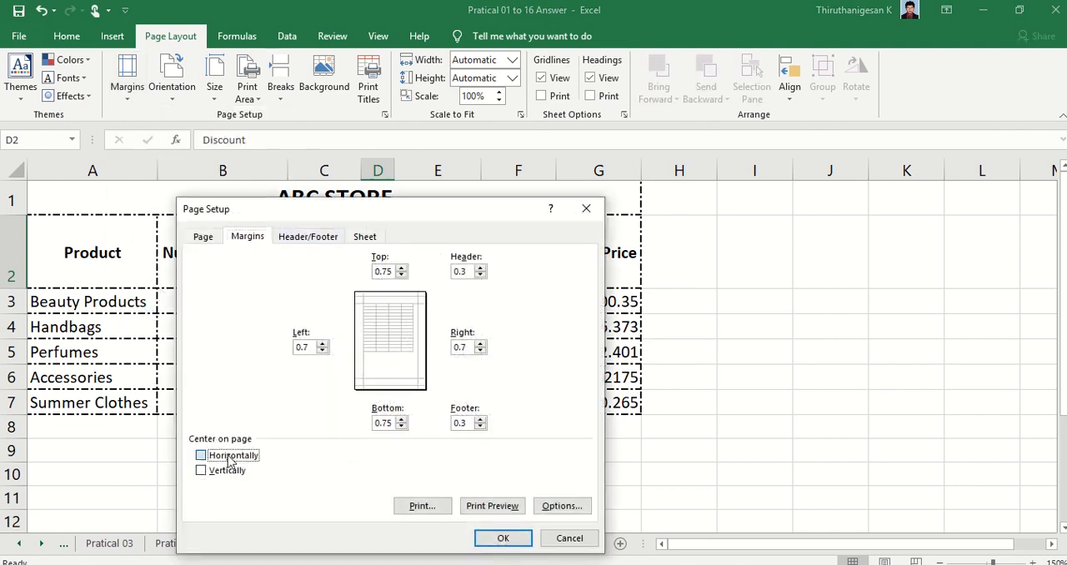
left_click(219, 470)
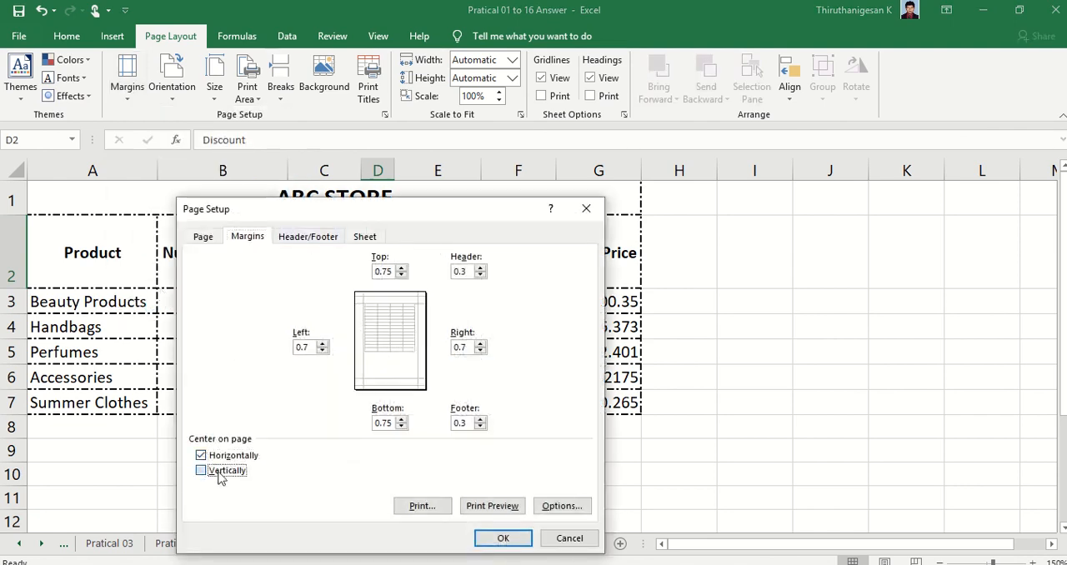
left_click(504, 540)
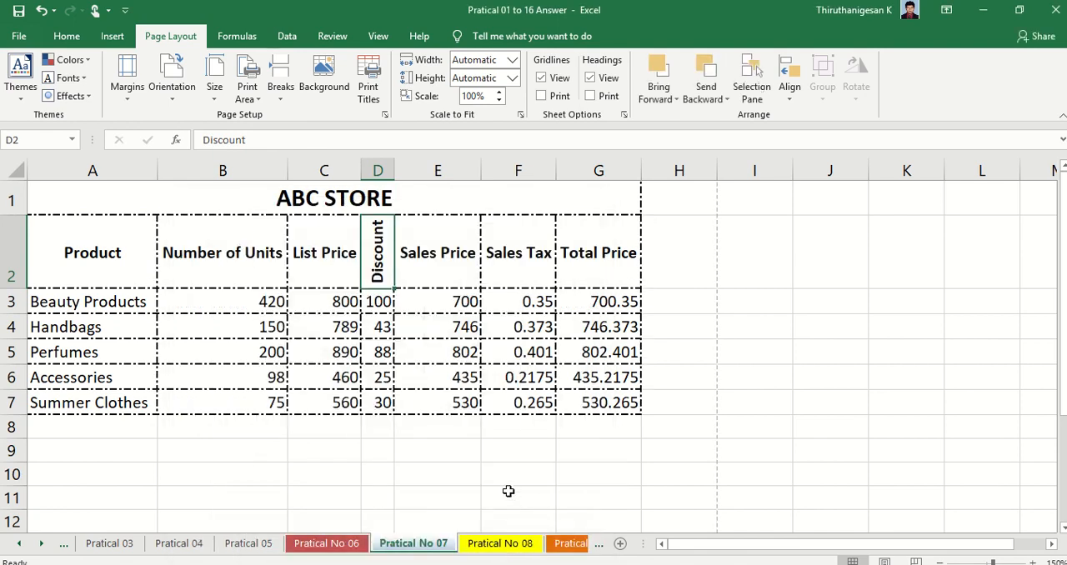
key("ctrl+p")
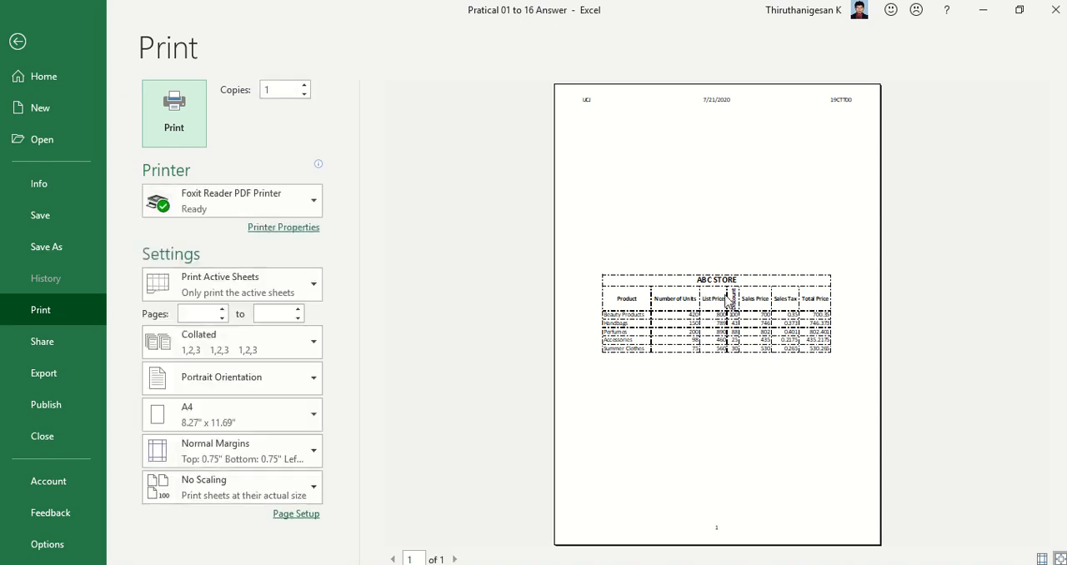
left_click(48, 57)
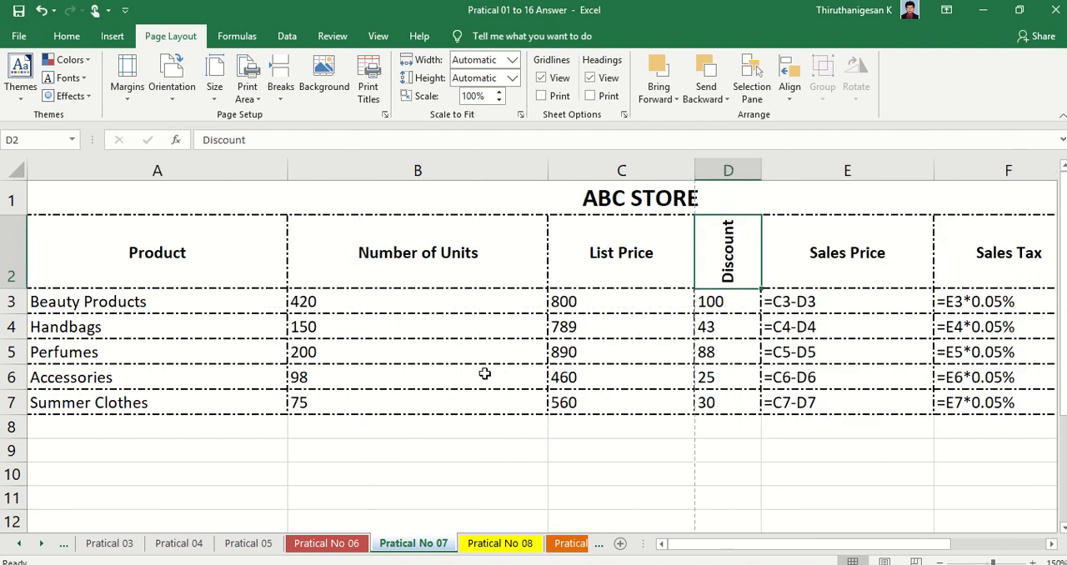
- Examine the Sales Price, Sales Tax and Total Price formulas in E3:G7 with formulas shown, and return to displaying values
left_click_drag(696, 544, 745, 544)
left_click_drag(510, 302, 900, 398)
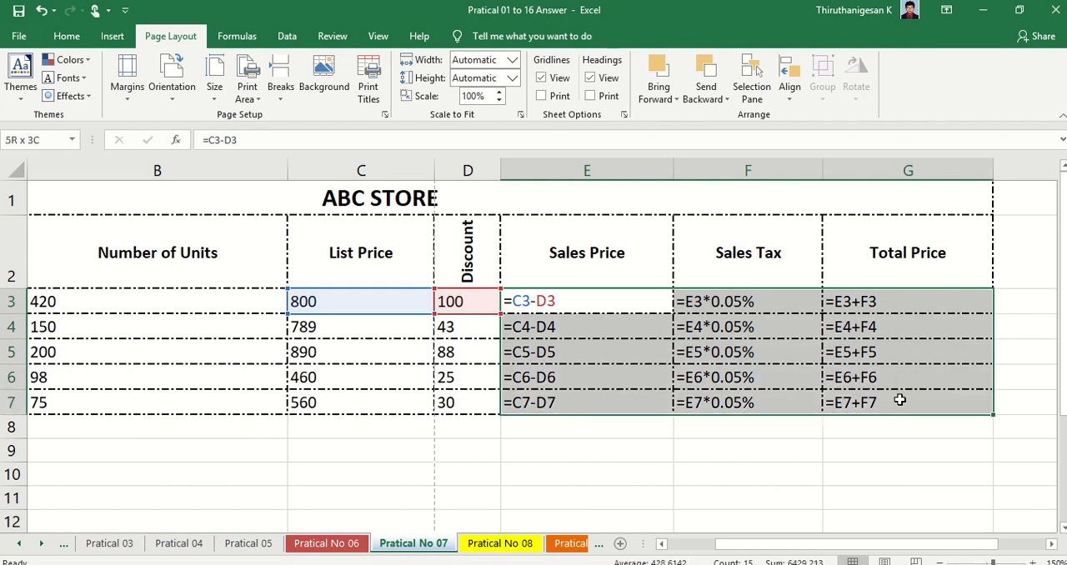
left_click(862, 455)
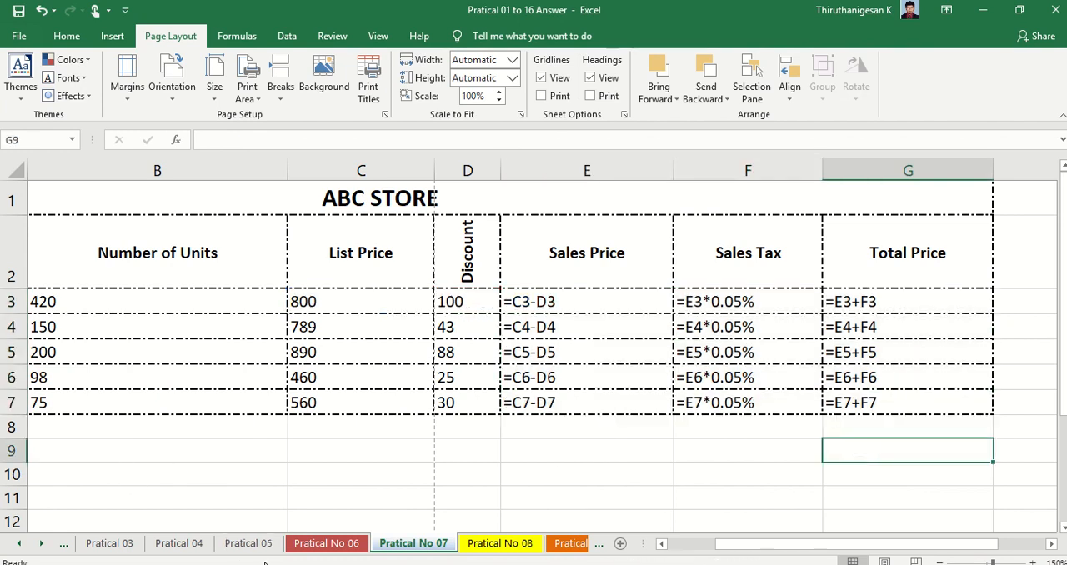
key("ctrl+grave")
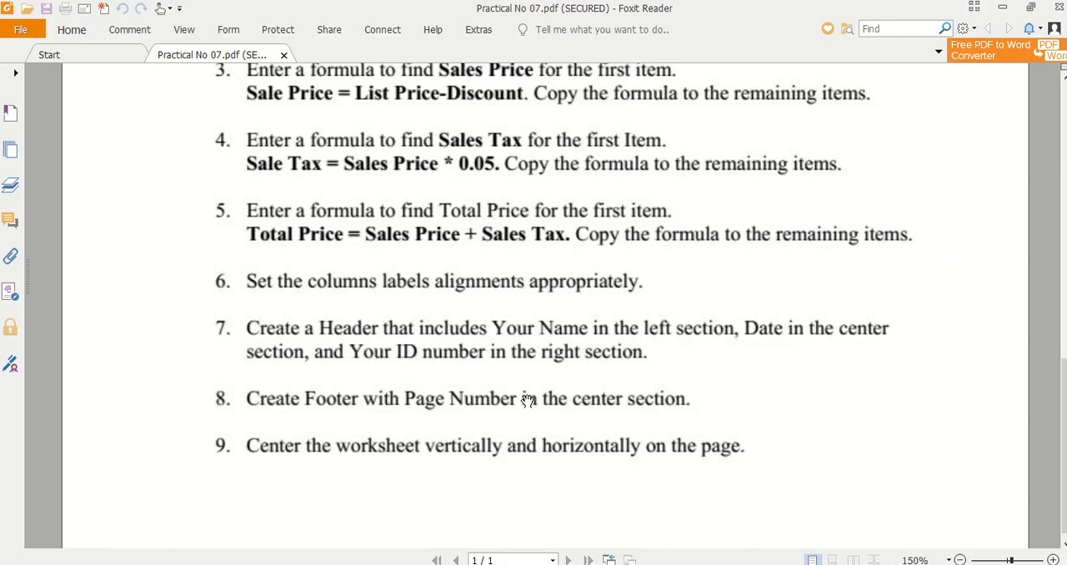
- Review the Practical No 07 instructions in the Foxit Reader PDF up to its heading, and switch back to the Excel worksheet
scroll(528, 400, "up", 15)
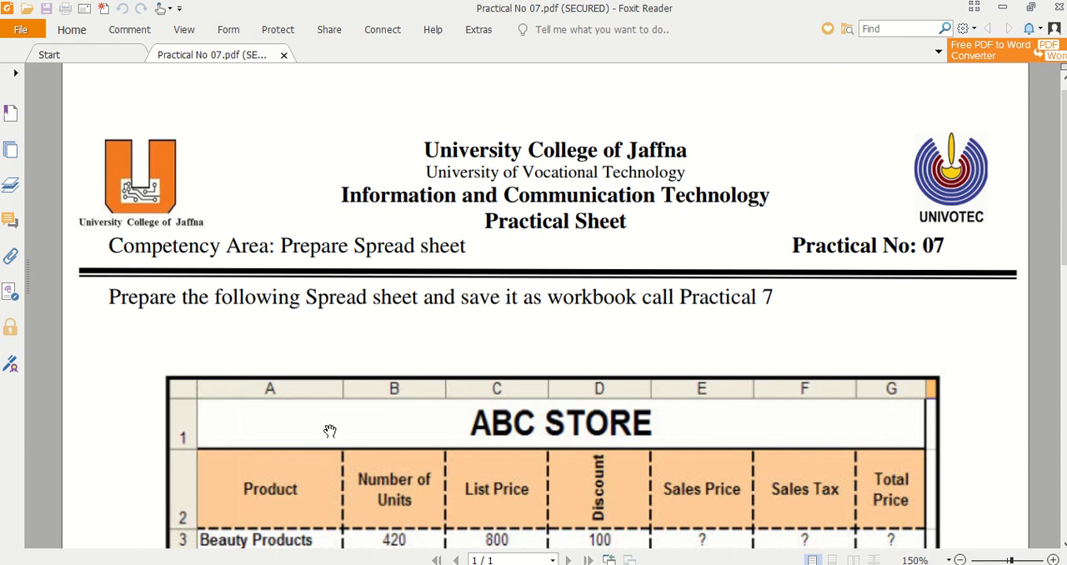
key("alt+Tab")
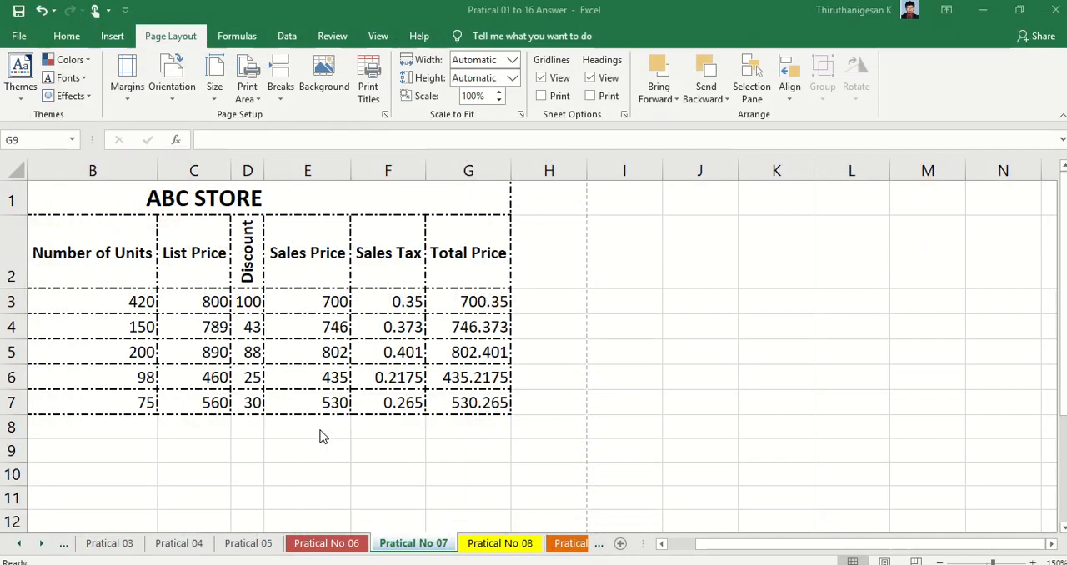